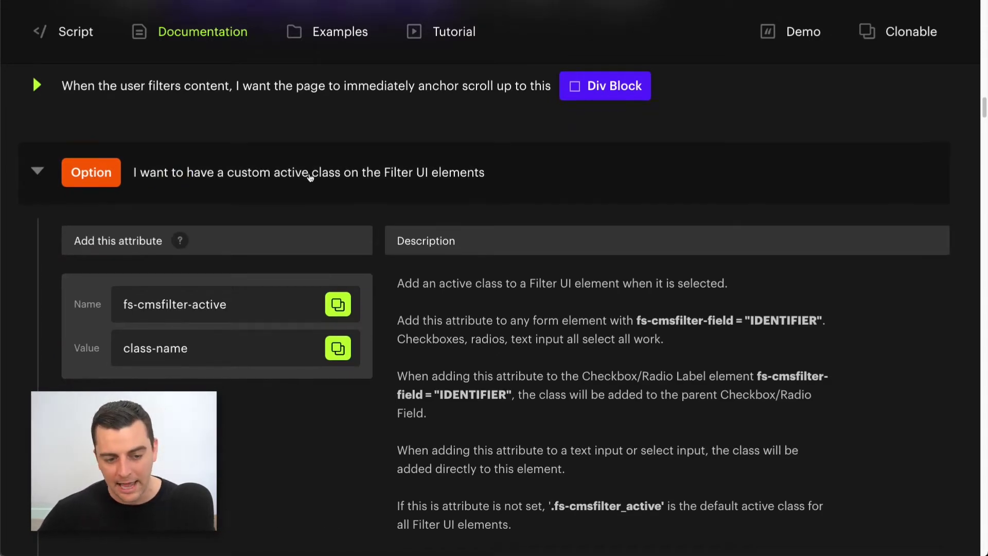
Review the documentation for the custom active class option on Filter UI elements, including its attribute, description and where to add it.
{"action": "scroll", "coordinate": [311, 178], "scroll_direction": "down", "scroll_amount": 1}
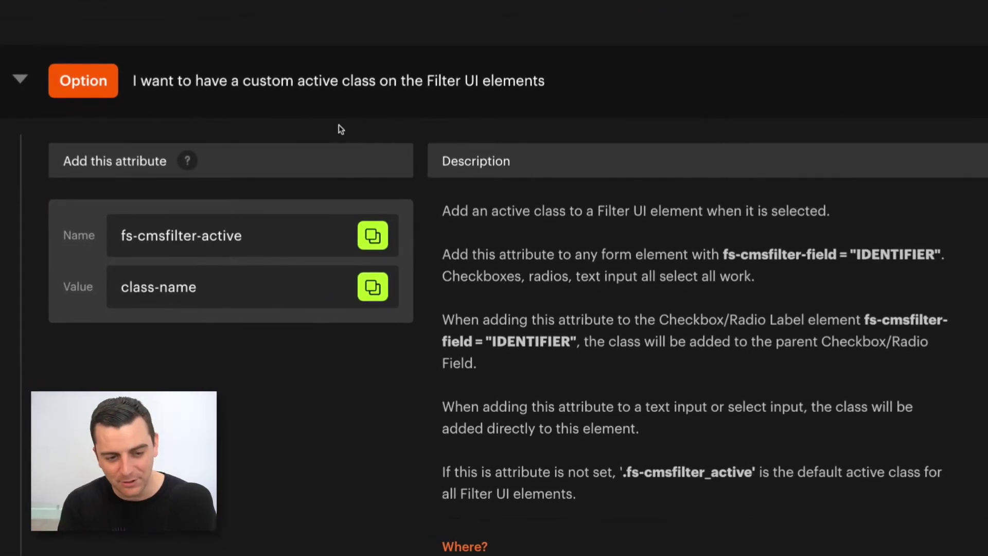
{"action": "scroll", "coordinate": [262, 206], "scroll_direction": "down", "scroll_amount": 1}
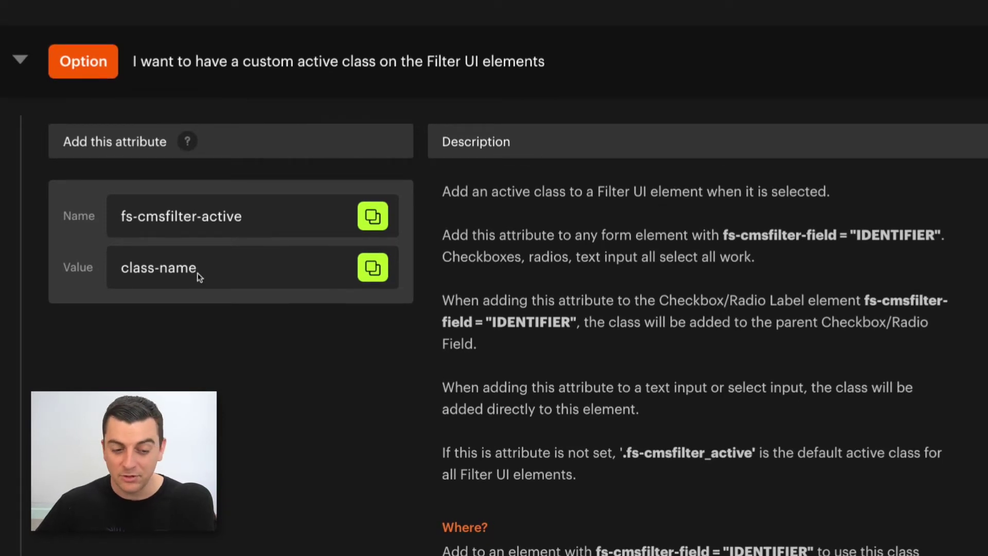
{"action": "left_click_drag", "start_coordinate": [198, 274], "coordinate": [117, 275]}
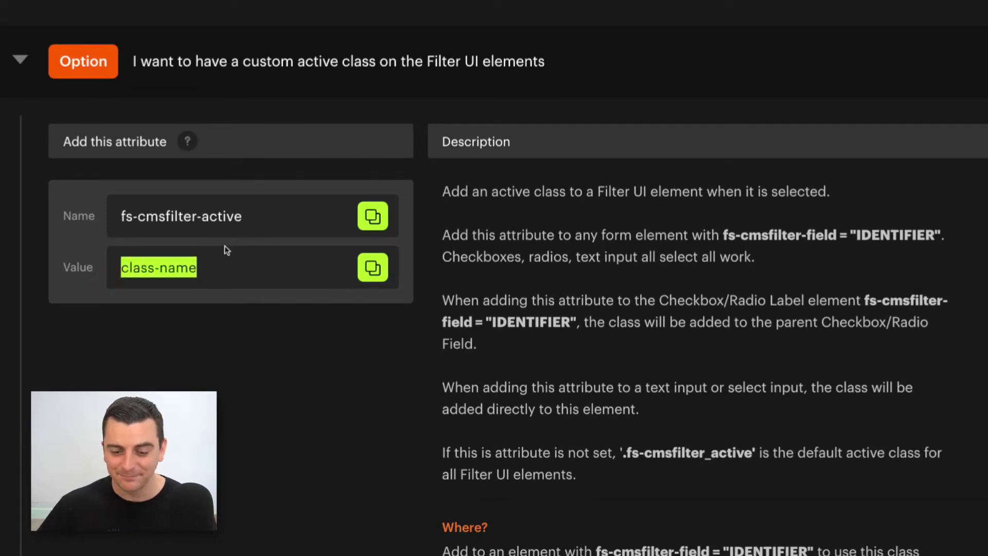
{"action": "scroll", "coordinate": [225, 246], "scroll_direction": "down", "scroll_amount": 5}
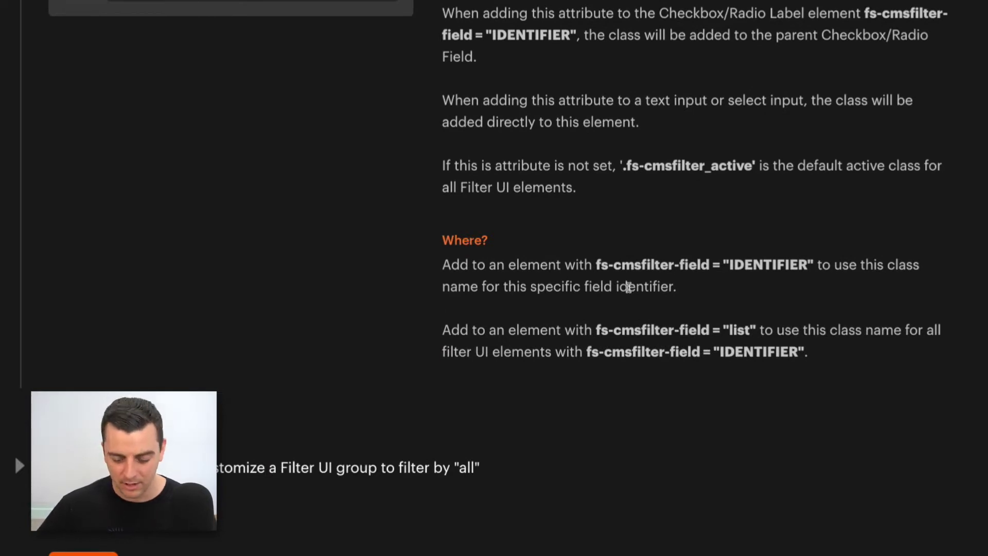
{"action": "left_click_drag", "start_coordinate": [677, 287], "coordinate": [442, 266]}
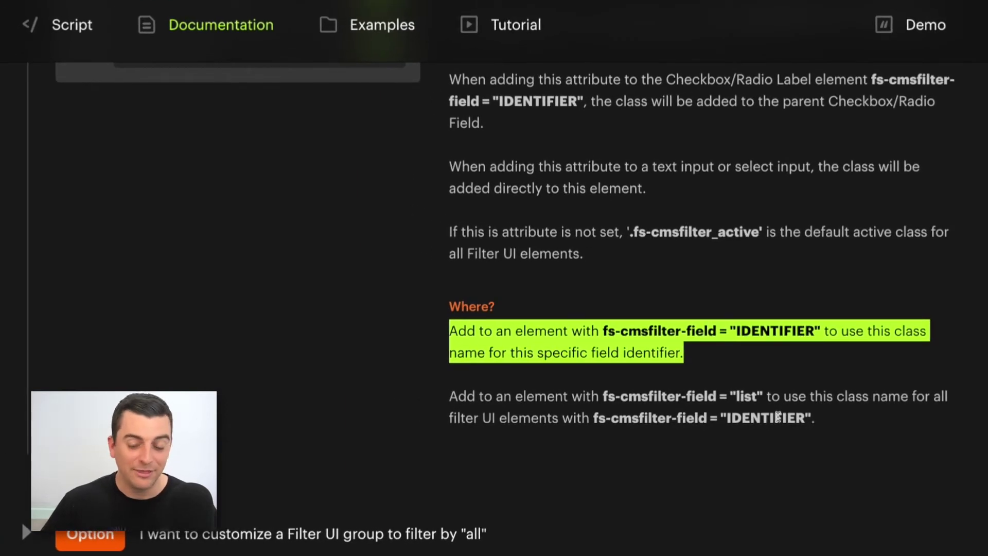
{"action": "scroll", "coordinate": [779, 416], "scroll_direction": "up", "scroll_amount": 4}
{"action": "scroll", "coordinate": [779, 420], "scroll_direction": "down", "scroll_amount": 1}
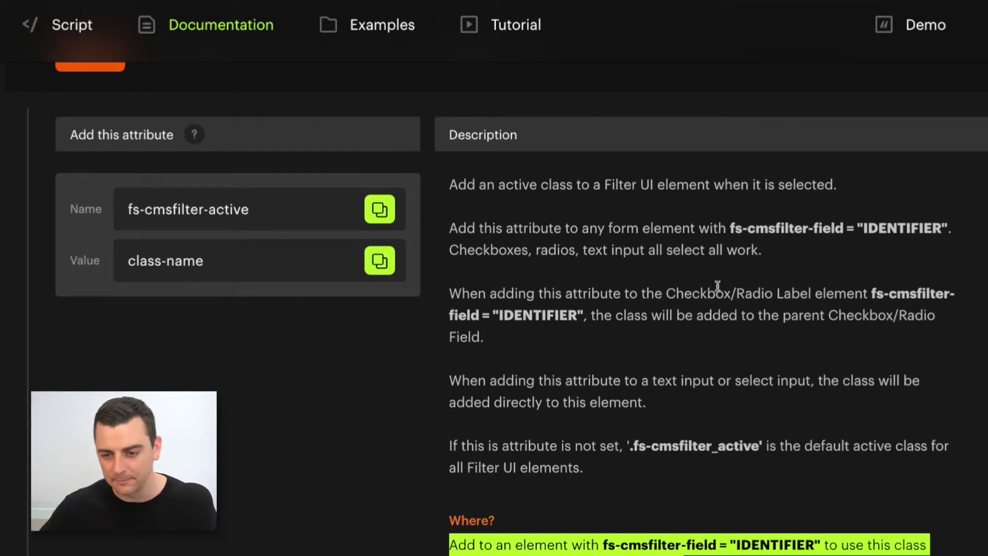
{"action": "left_click", "coordinate": [949, 230]}
{"action": "left_click_drag", "start_coordinate": [927, 203], "coordinate": [694, 202]}
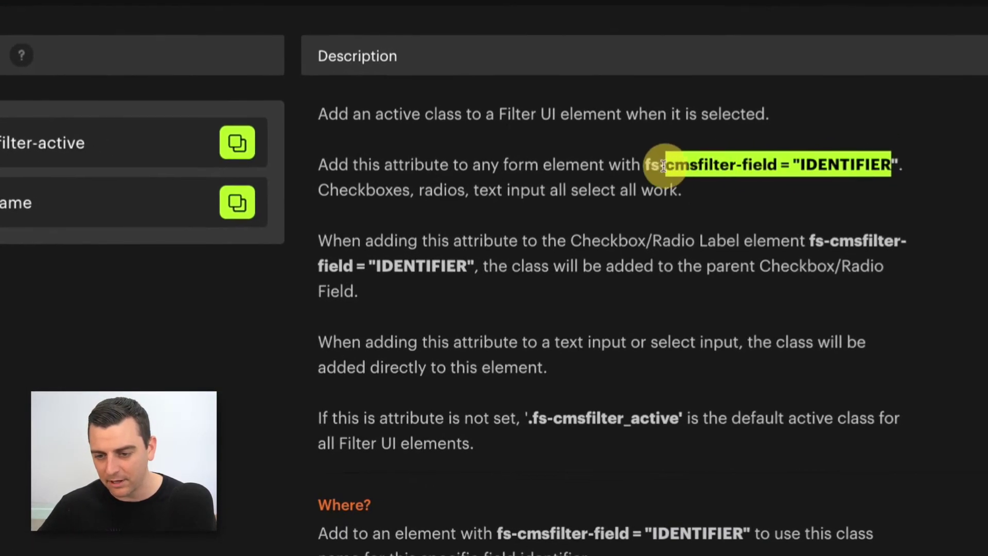
{"action": "scroll", "coordinate": [771, 157], "scroll_direction": "down", "scroll_amount": 2}
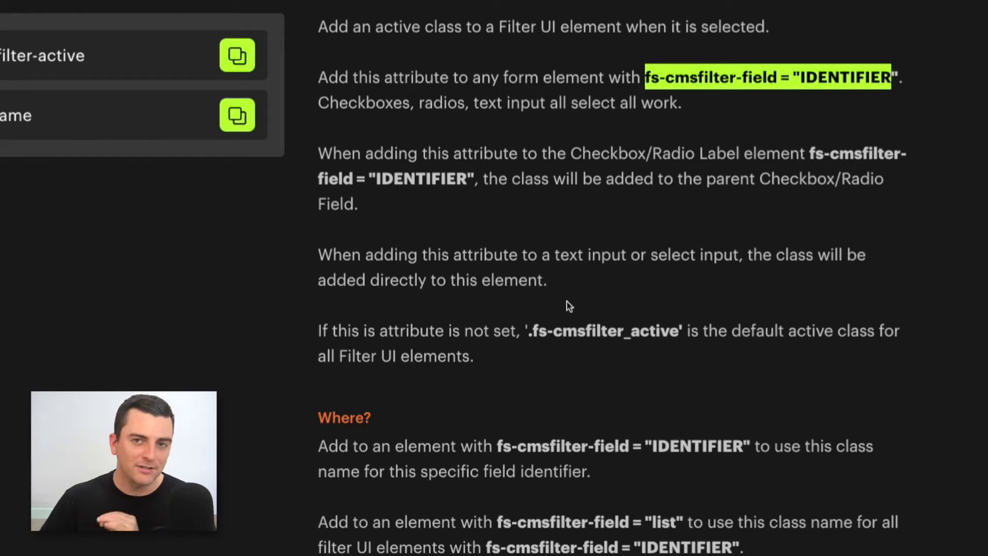
{"action": "left_click", "coordinate": [560, 318]}
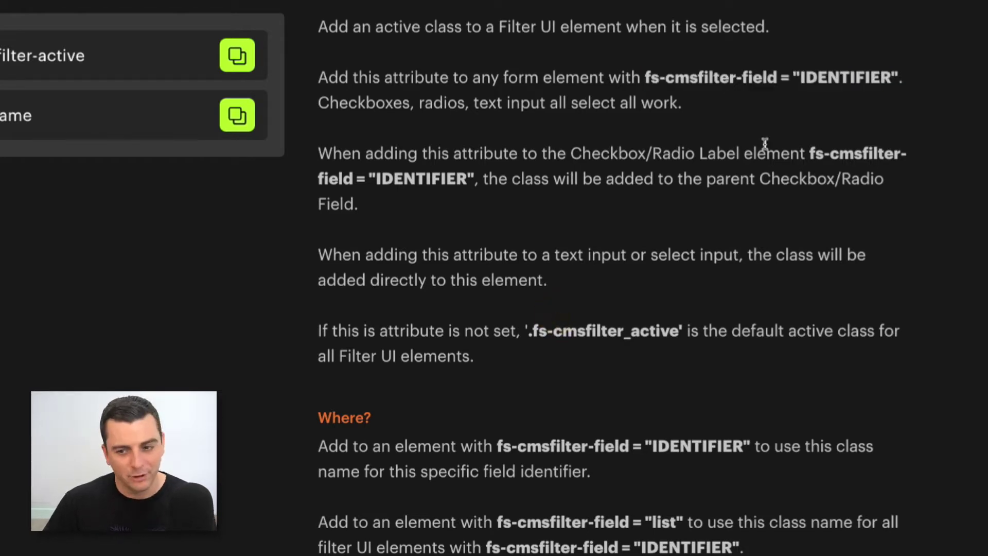
{"action": "left_click_drag", "start_coordinate": [892, 78], "coordinate": [739, 78]}
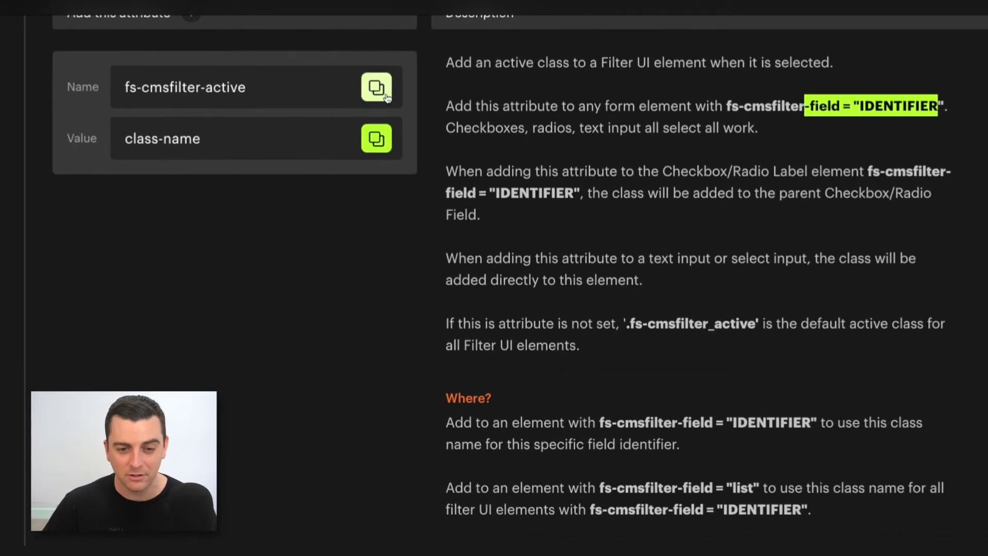
Copy the fs-cmsfilter-active attribute name, then switch to the Webflow Designer and open the Volkswagen checkbox label's custom attribute settings.
{"action": "left_click", "coordinate": [386, 94]}
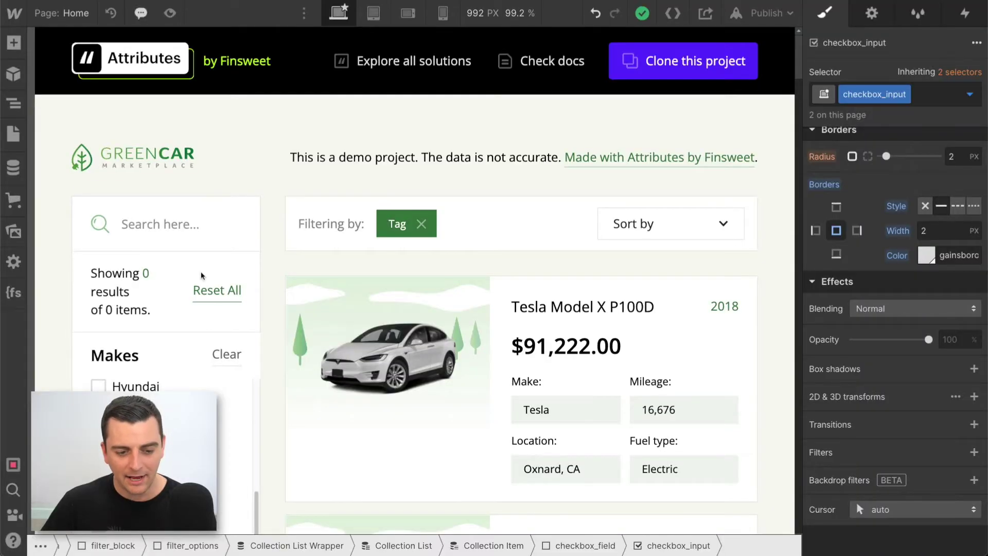
{"action": "scroll", "coordinate": [201, 276], "scroll_direction": "down", "scroll_amount": 3}
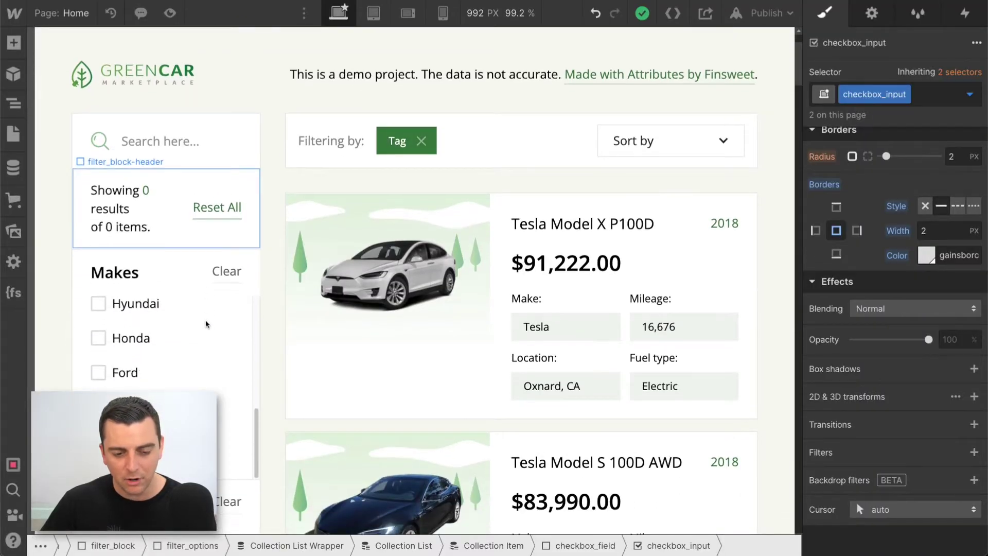
{"action": "scroll", "coordinate": [206, 338], "scroll_direction": "down", "scroll_amount": 3}
{"action": "scroll", "coordinate": [206, 338], "scroll_direction": "up", "scroll_amount": 5}
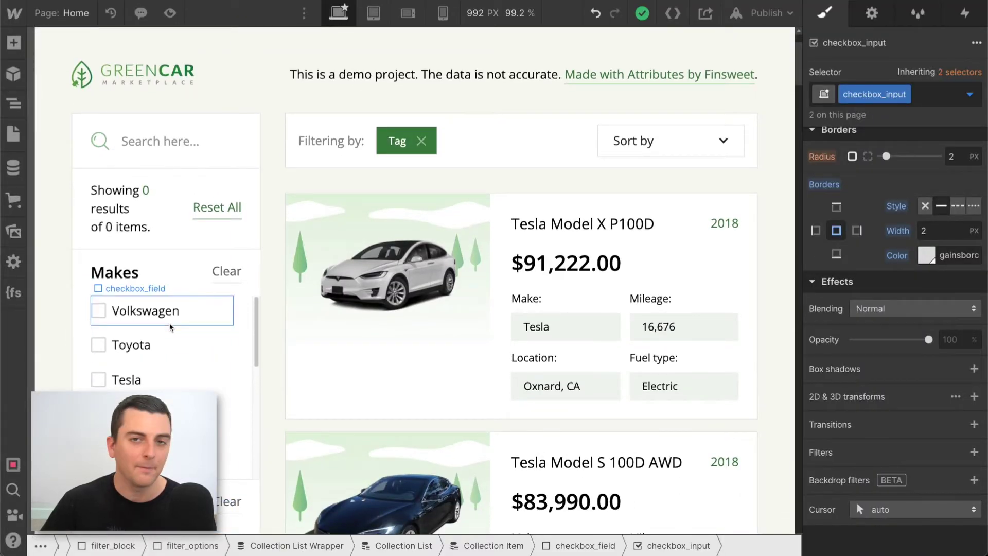
{"action": "scroll", "coordinate": [286, 308], "scroll_direction": "down", "scroll_amount": 2}
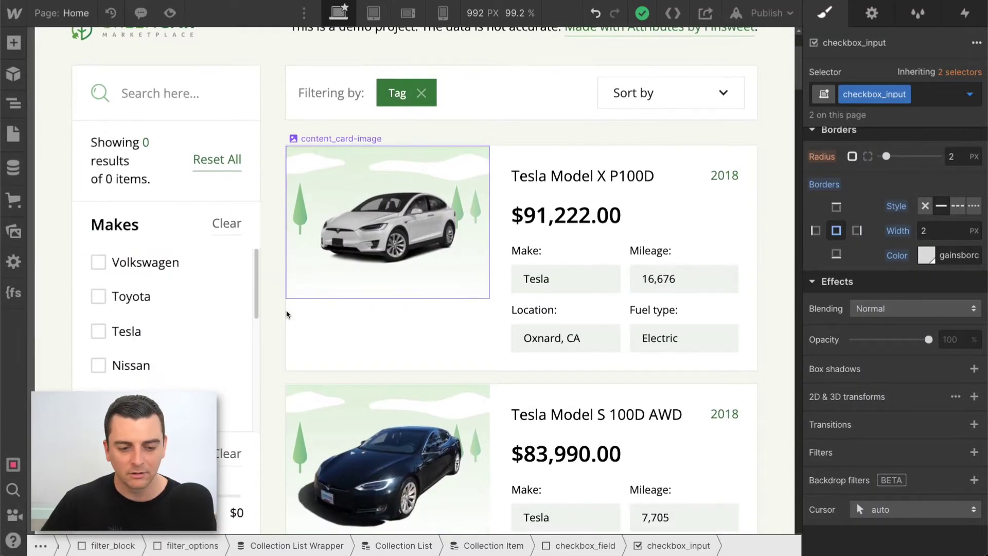
{"action": "left_click", "coordinate": [143, 267]}
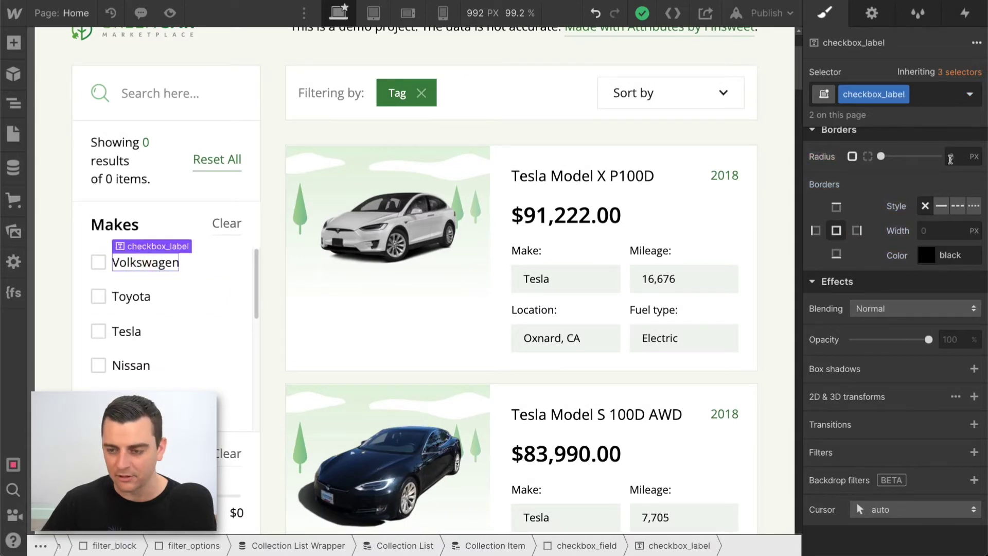
{"action": "left_click", "coordinate": [872, 13]}
{"action": "scroll", "coordinate": [935, 388], "scroll_direction": "down", "scroll_amount": 3}
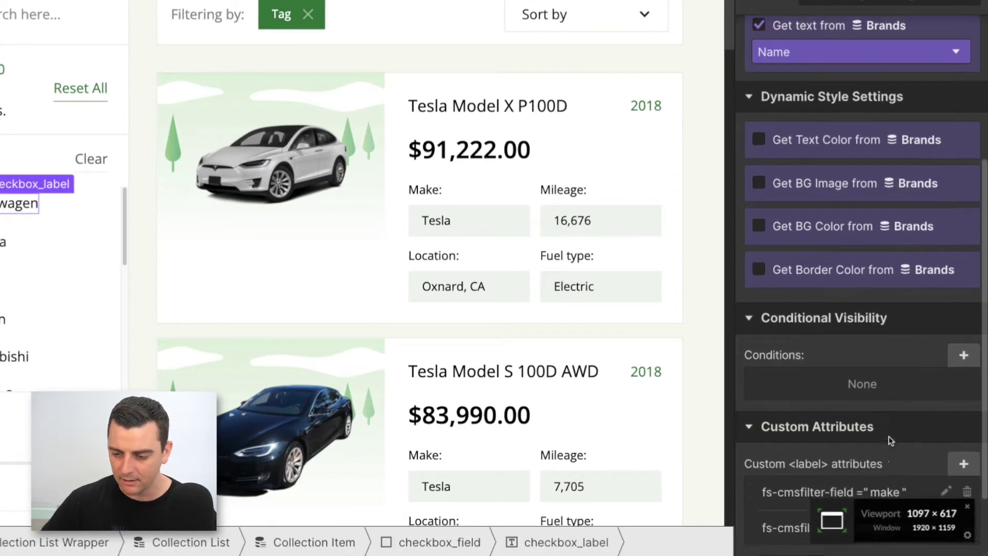
{"action": "scroll", "coordinate": [891, 440], "scroll_direction": "down", "scroll_amount": 2}
Add a custom attribute named fs-cmsfilter-active with the value is-active-filter to the checkbox label.
{"action": "left_click", "coordinate": [968, 407]}
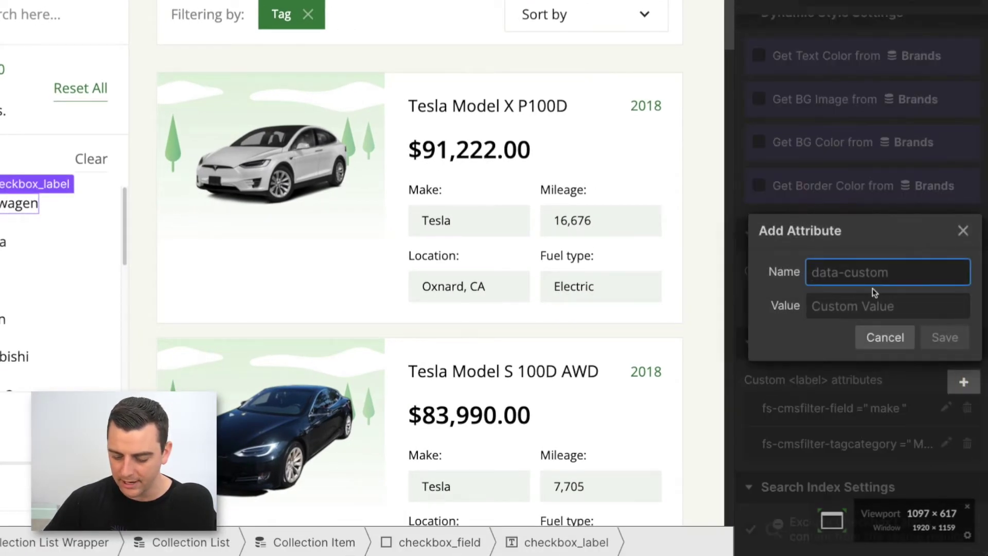
{"action": "key", "text": "ctrl+v"}
{"action": "left_click", "coordinate": [917, 316]}
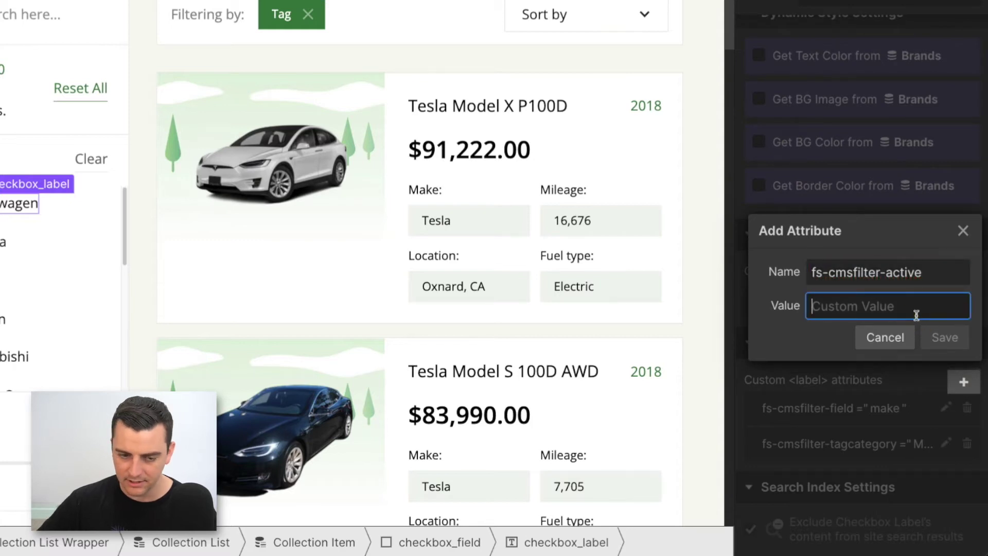
{"action": "type", "text": "is"}
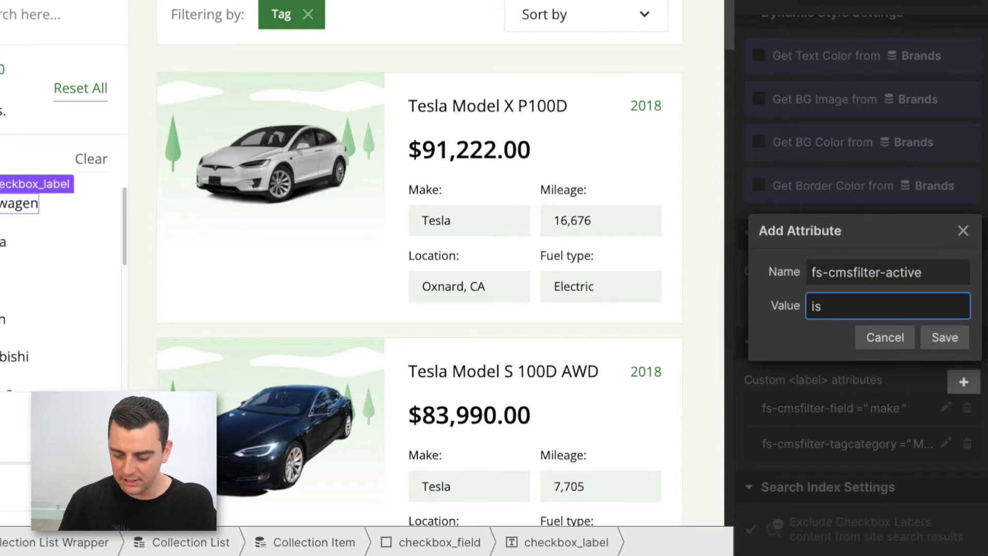
{"action": "type", "text": "-active"}
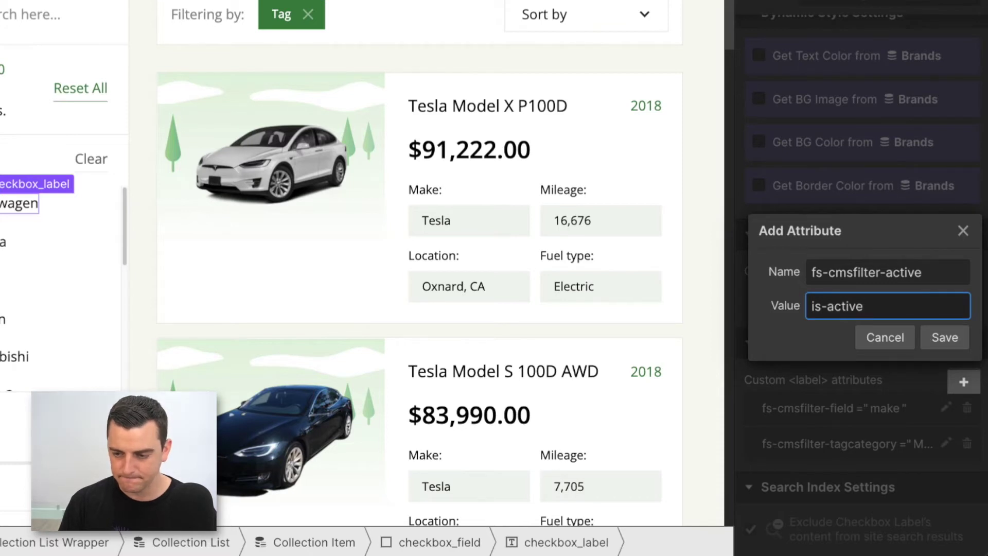
{"action": "key", "text": "BackSpace"}
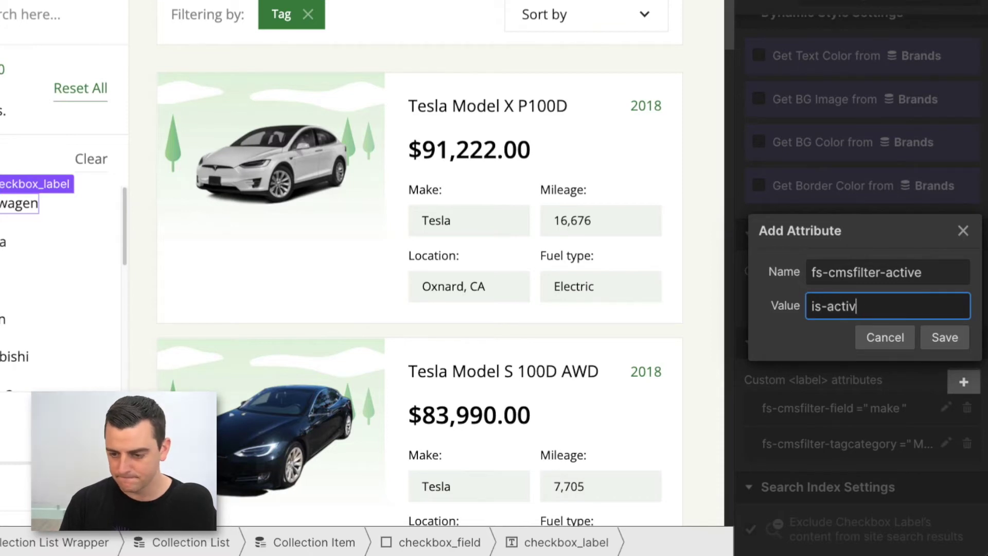
{"action": "type", "text": "ve-fiul"}
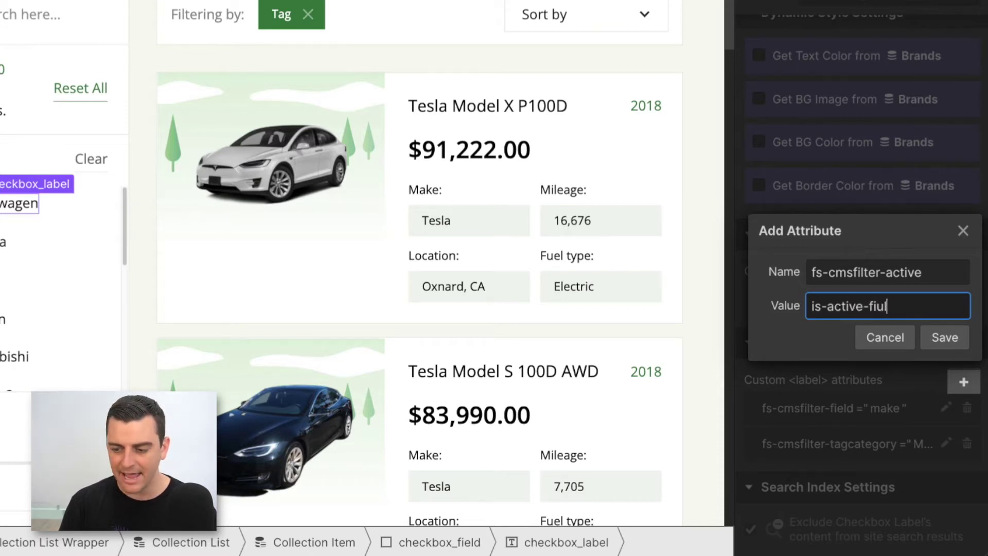
{"action": "type", "text": "ter"}
{"action": "key", "text": "Return"}
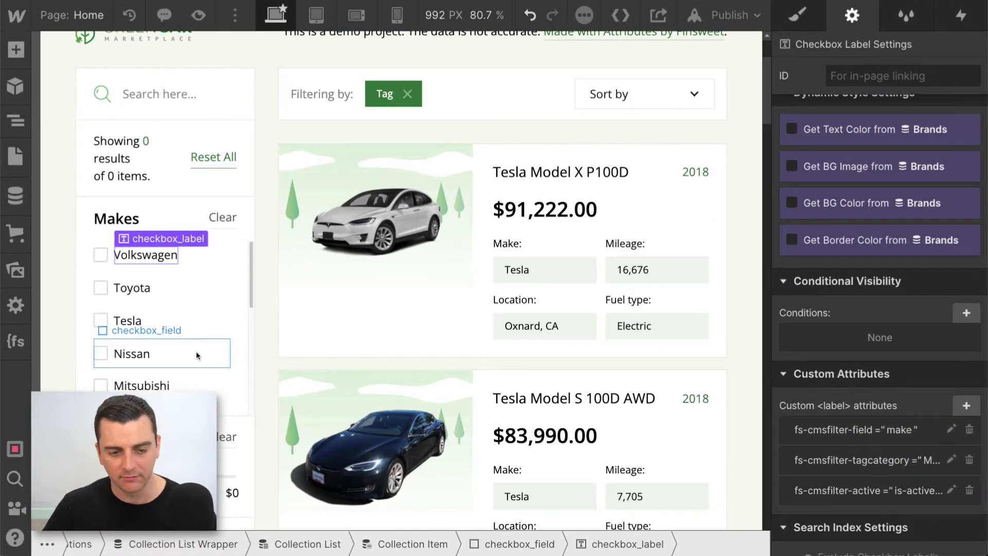
Insert a div block directly after the search field in the filter column.
{"action": "left_click", "coordinate": [800, 20]}
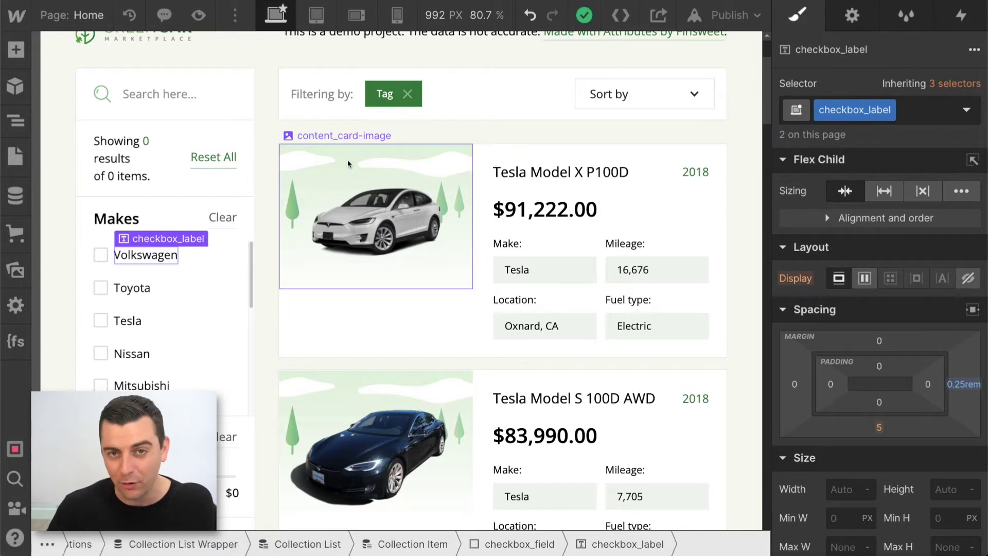
{"action": "left_click", "coordinate": [216, 95]}
{"action": "key", "text": "a"}
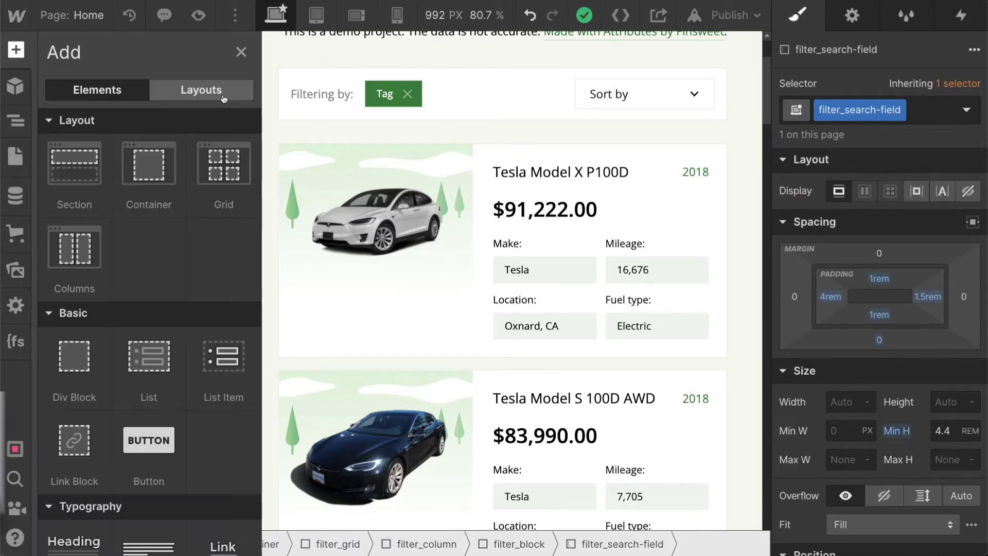
{"action": "left_click", "coordinate": [74, 357]}
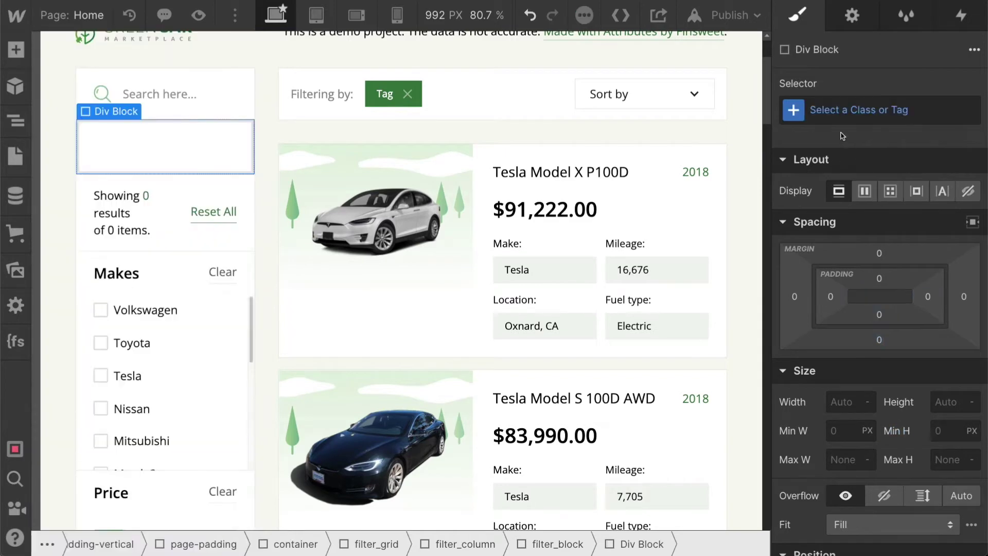
Create a new class named is-active-filter on the inserted div block.
{"action": "left_click", "coordinate": [867, 110]}
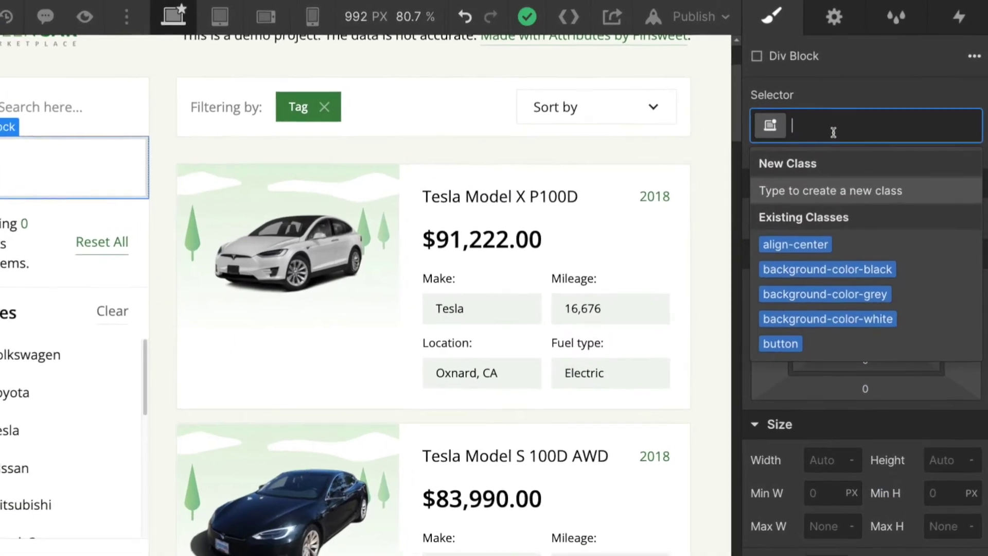
{"action": "type", "text": "is-"}
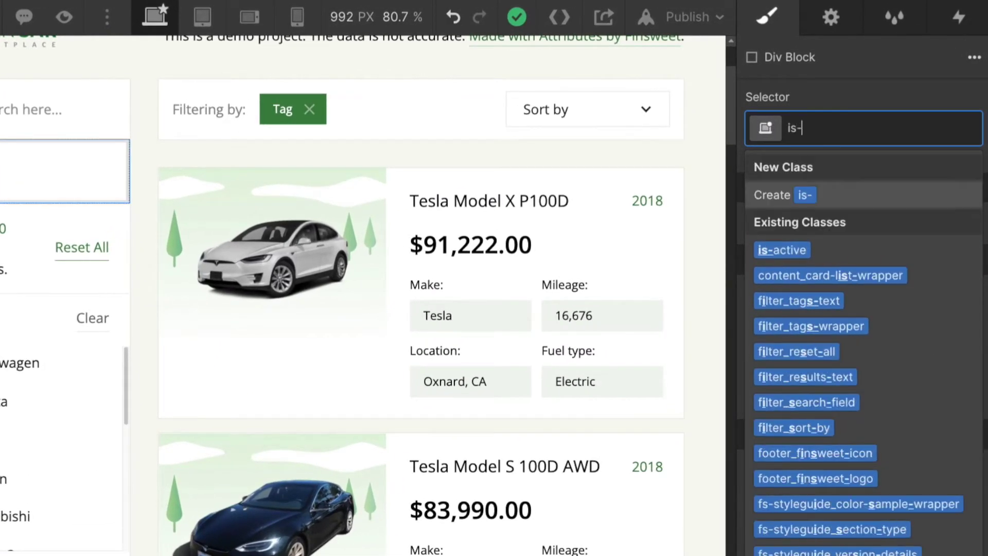
{"action": "type", "text": "active-filt"}
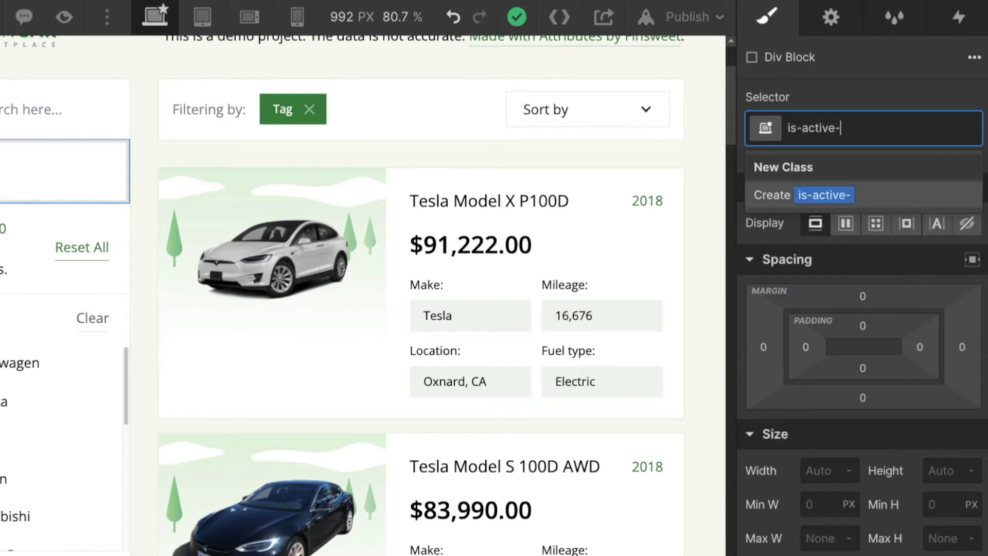
{"action": "type", "text": "er"}
{"action": "key", "text": "Return"}
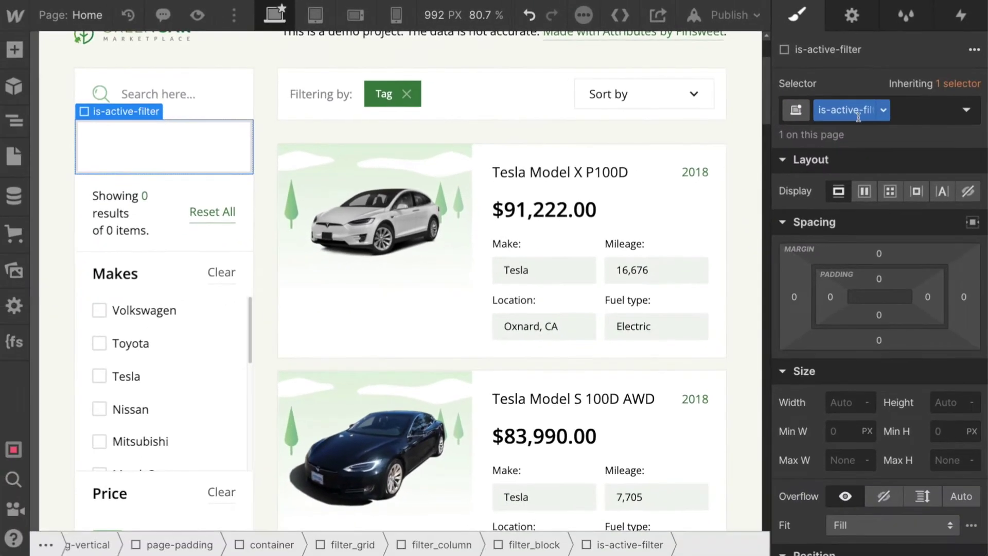
Set the background color of the is-active-filter class to the Sea Green swatch.
{"action": "scroll", "coordinate": [832, 426], "scroll_direction": "down", "scroll_amount": 10}
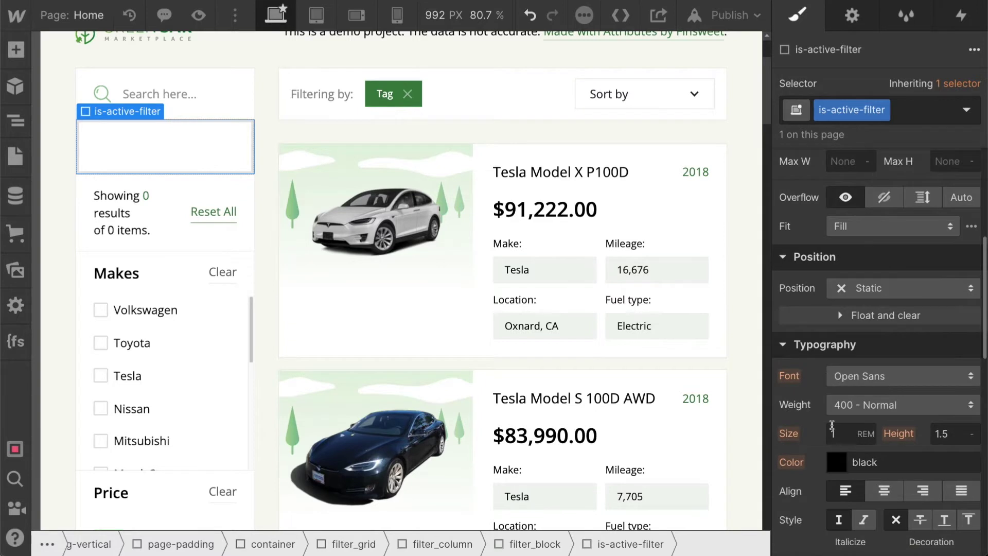
{"action": "left_click", "coordinate": [836, 352]}
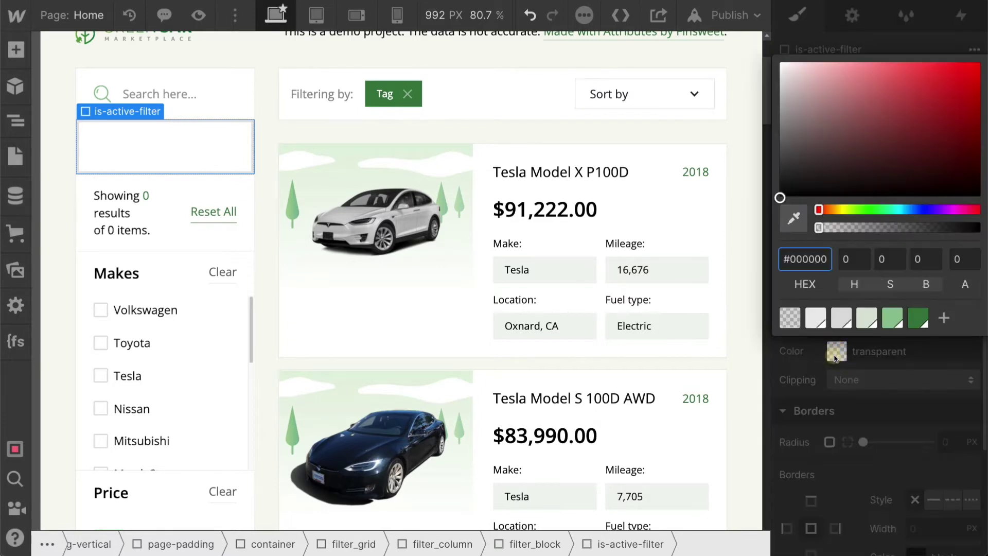
{"action": "left_click", "coordinate": [917, 322]}
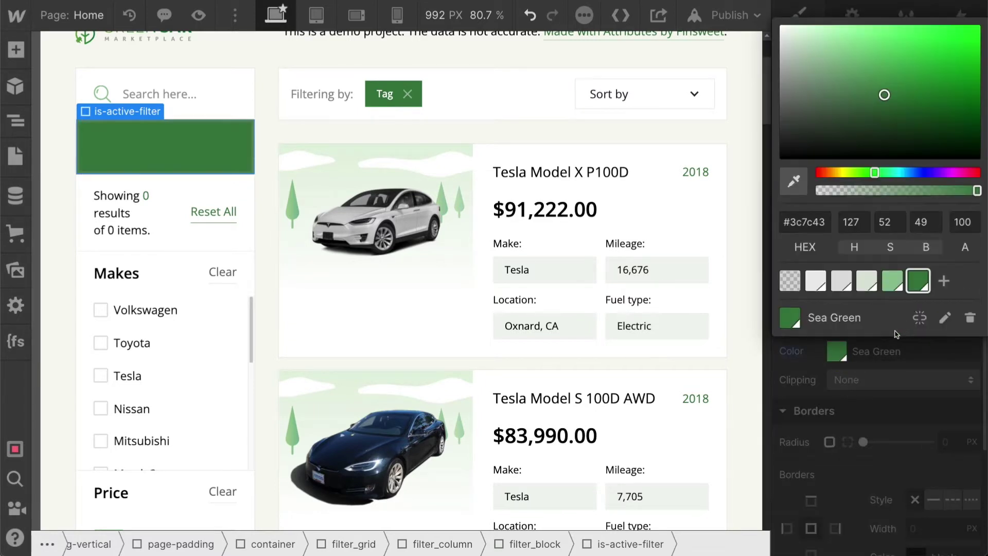
{"action": "left_click", "coordinate": [801, 366]}
Set the text color of the is-active-filter class to white.
{"action": "scroll", "coordinate": [801, 367], "scroll_direction": "up", "scroll_amount": 4}
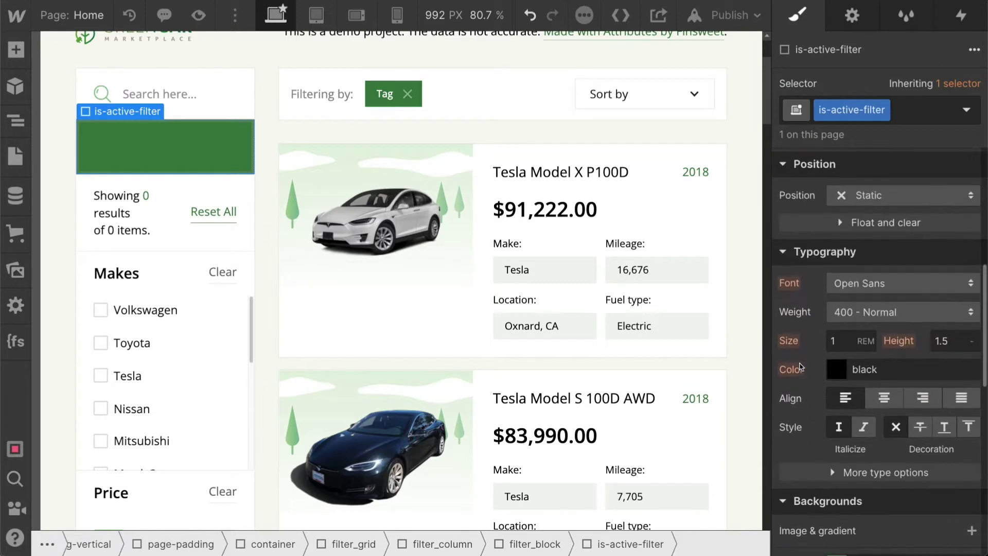
{"action": "left_click", "coordinate": [838, 366]}
{"action": "left_click_drag", "start_coordinate": [715, 1], "coordinate": [744, 6]}
{"action": "left_click", "coordinate": [839, 41]}
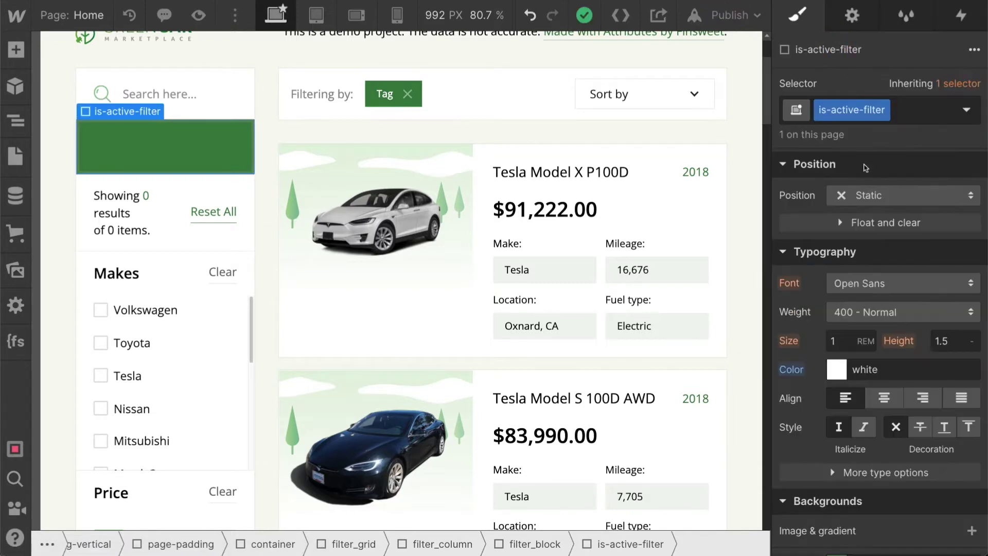
Add the is-active-filter combo class to the Makes checkbox field and review the class's typography and background styles.
{"action": "left_click", "coordinate": [208, 314]}
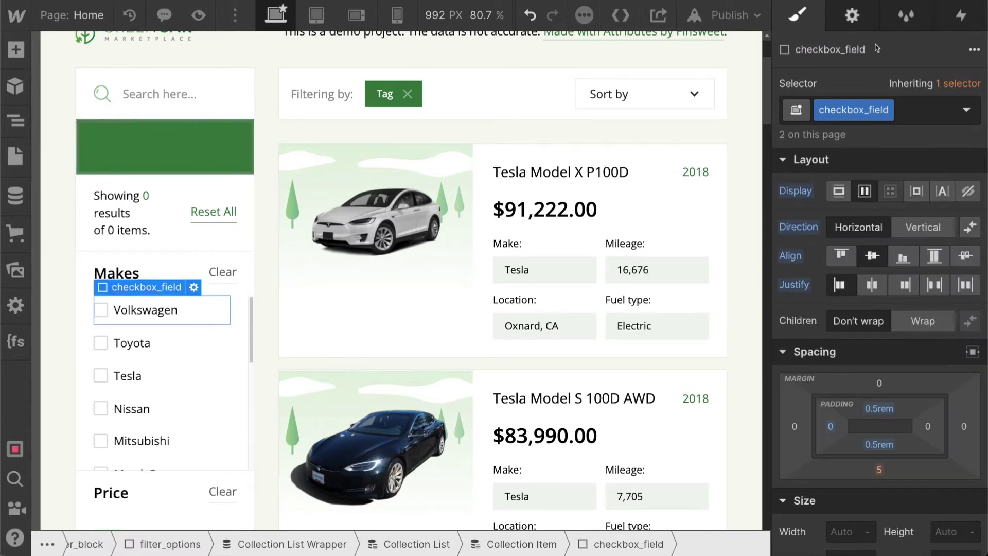
{"action": "left_click", "coordinate": [909, 106]}
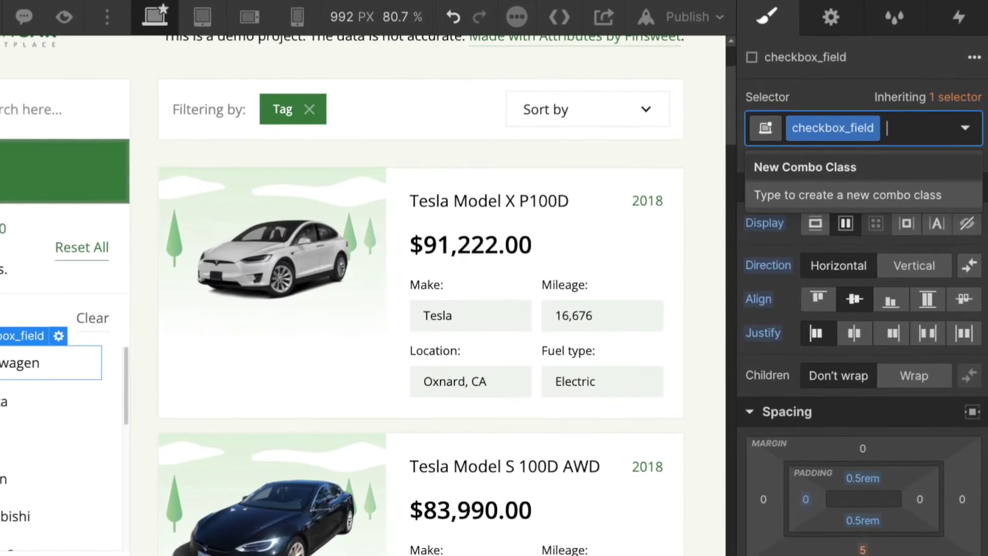
{"action": "type", "text": "is-act"}
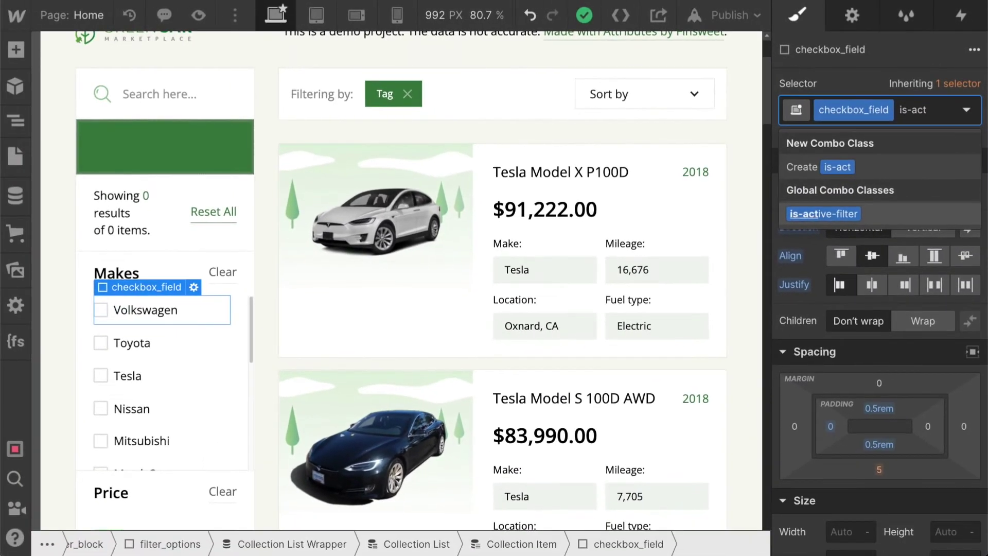
{"action": "key", "text": "Return"}
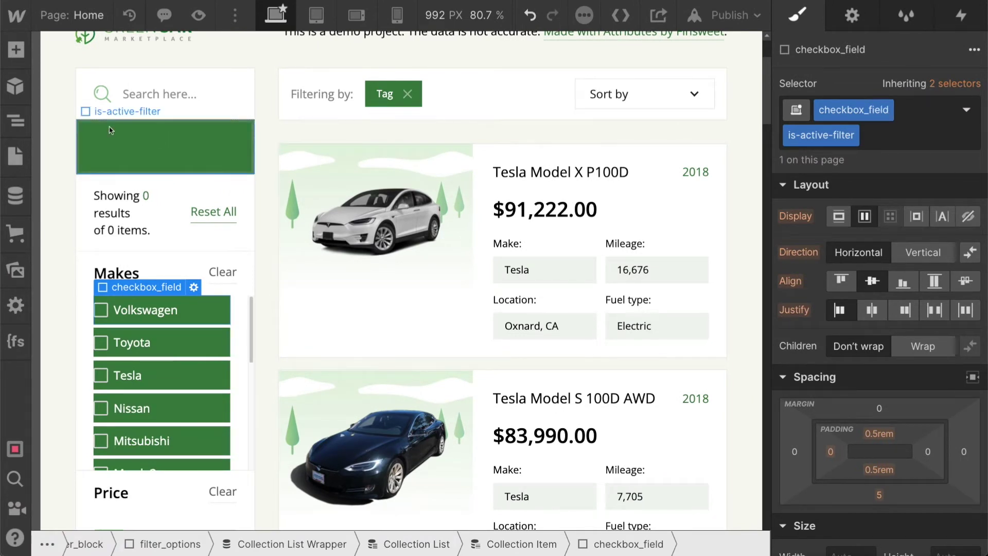
{"action": "left_click", "coordinate": [158, 158]}
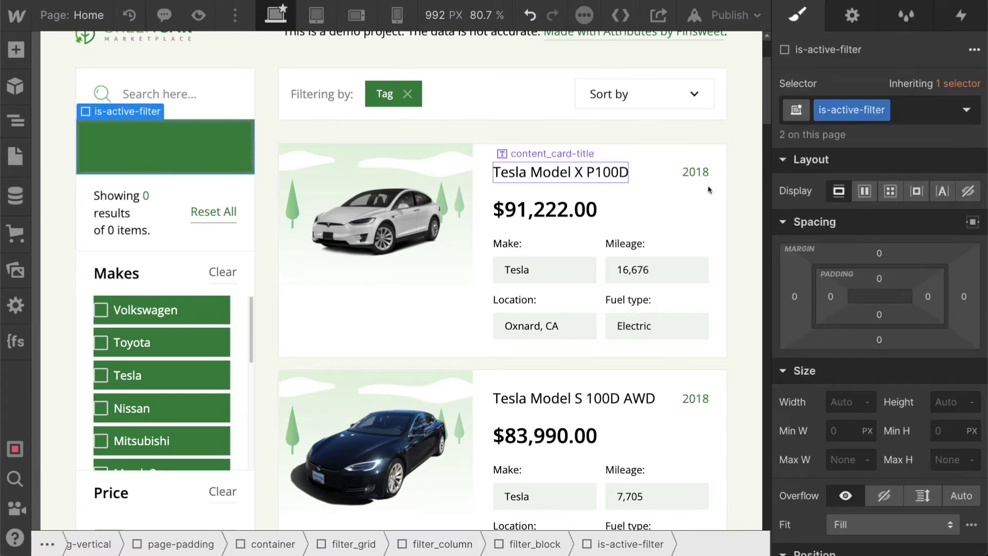
{"action": "scroll", "coordinate": [818, 208], "scroll_direction": "down", "scroll_amount": 6}
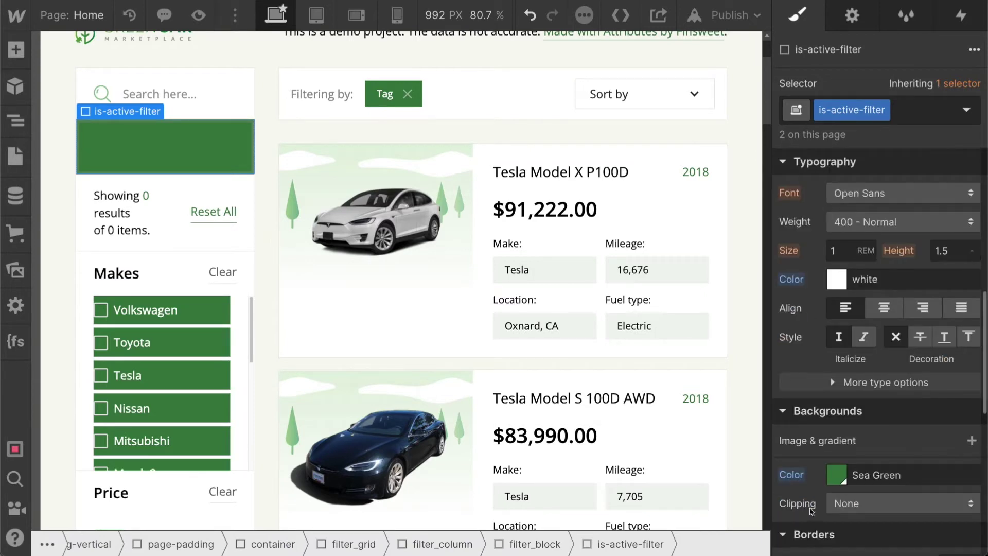
{"action": "scroll", "coordinate": [127, 305], "scroll_direction": "down", "scroll_amount": 5}
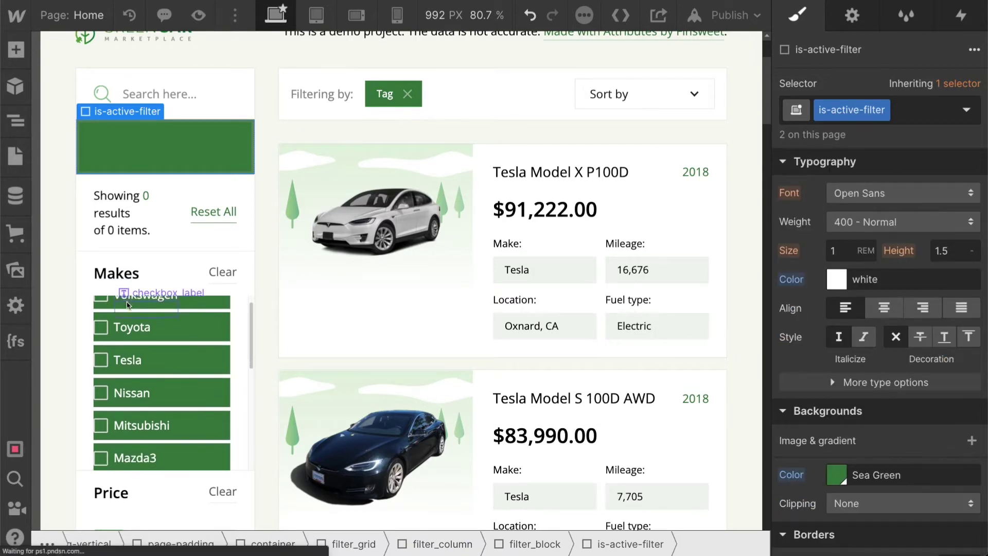
Add the is-active-filter combo class to the checkbox field of the Fuel type filter.
{"action": "scroll", "coordinate": [55, 315], "scroll_direction": "down", "scroll_amount": 5}
{"action": "scroll", "coordinate": [56, 316], "scroll_direction": "down", "scroll_amount": 5}
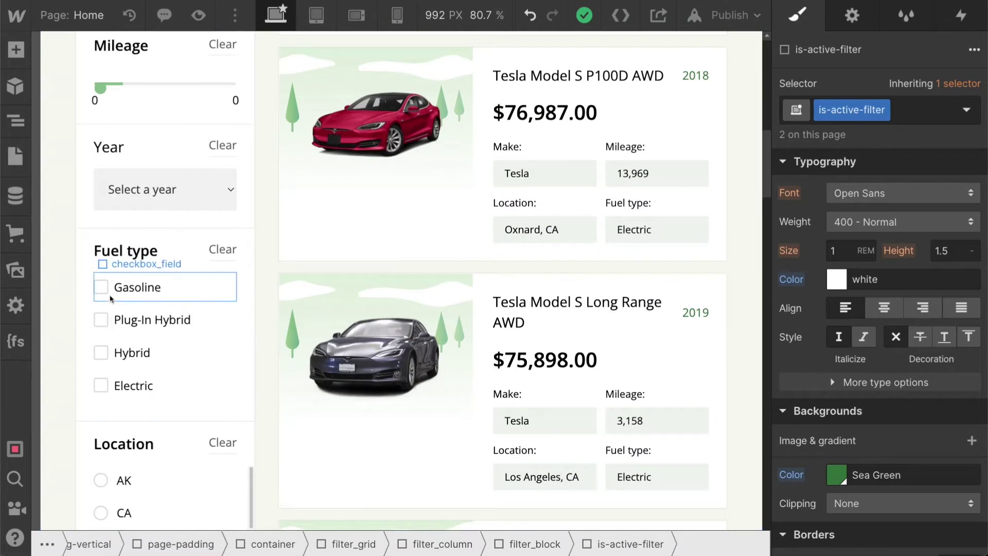
{"action": "left_click", "coordinate": [139, 287]}
{"action": "left_click", "coordinate": [195, 291]}
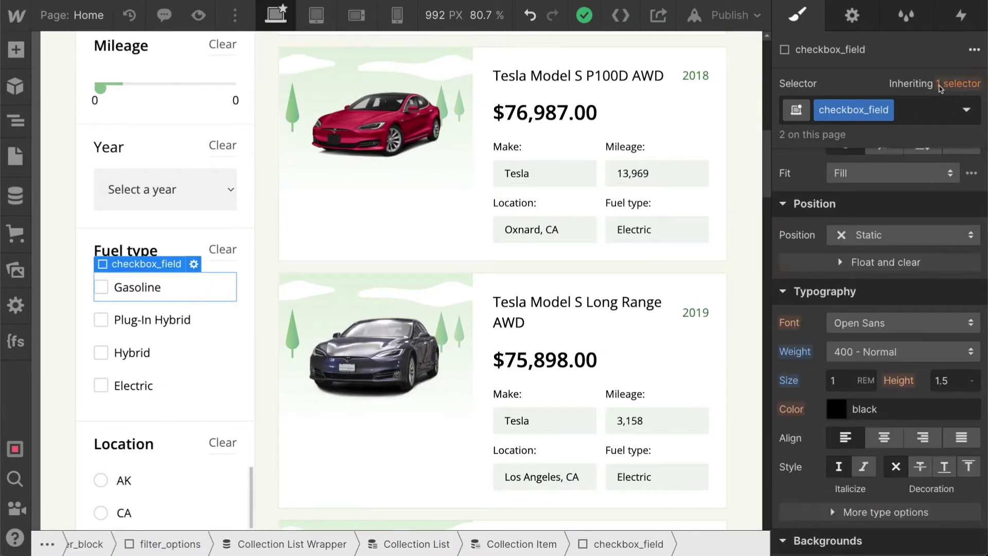
{"action": "left_click", "coordinate": [927, 110]}
{"action": "left_click", "coordinate": [841, 216]}
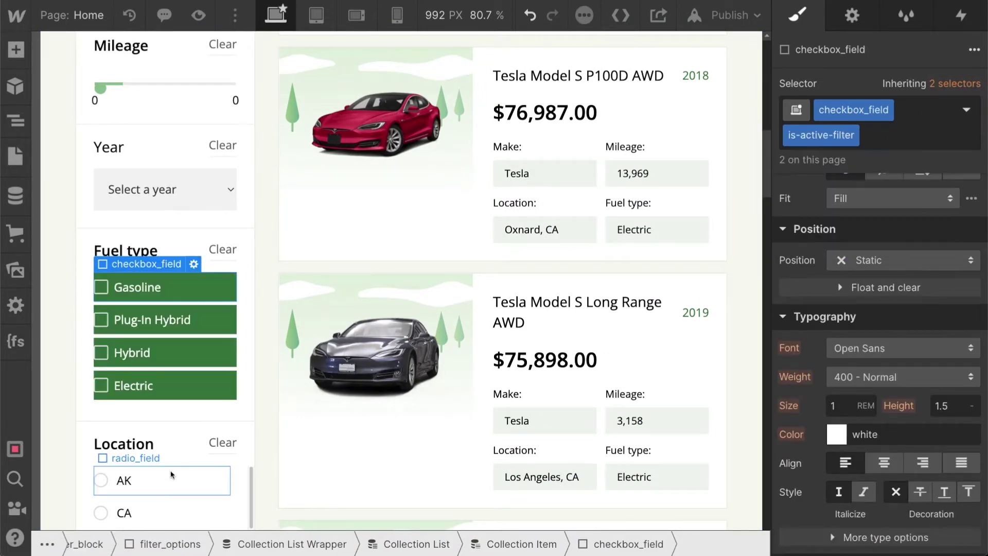
Add the is-active-filter combo class to the AK radio field in the Location filter.
{"action": "left_click", "coordinate": [170, 478]}
{"action": "left_click", "coordinate": [889, 118]}
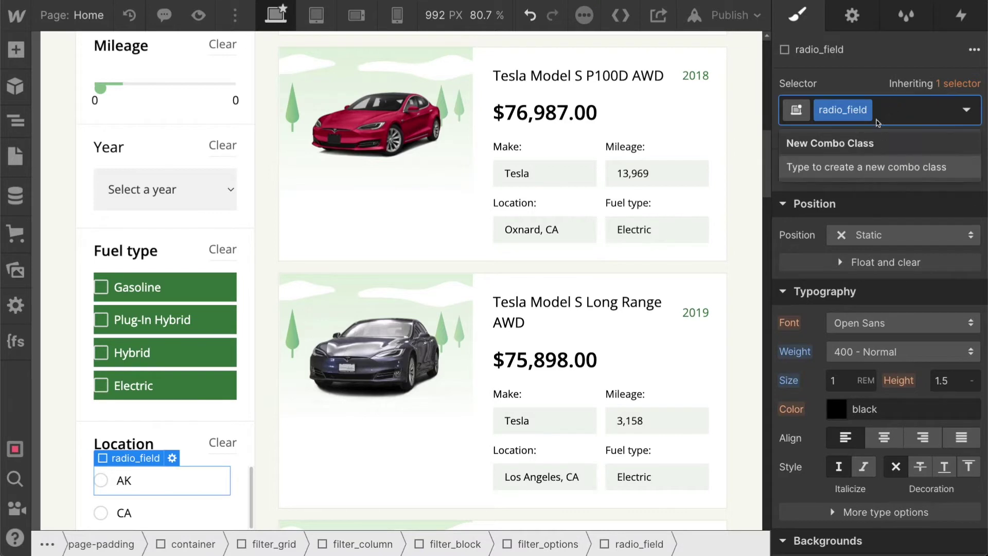
{"action": "type", "text": "is-acti"}
{"action": "type", "text": "v"}
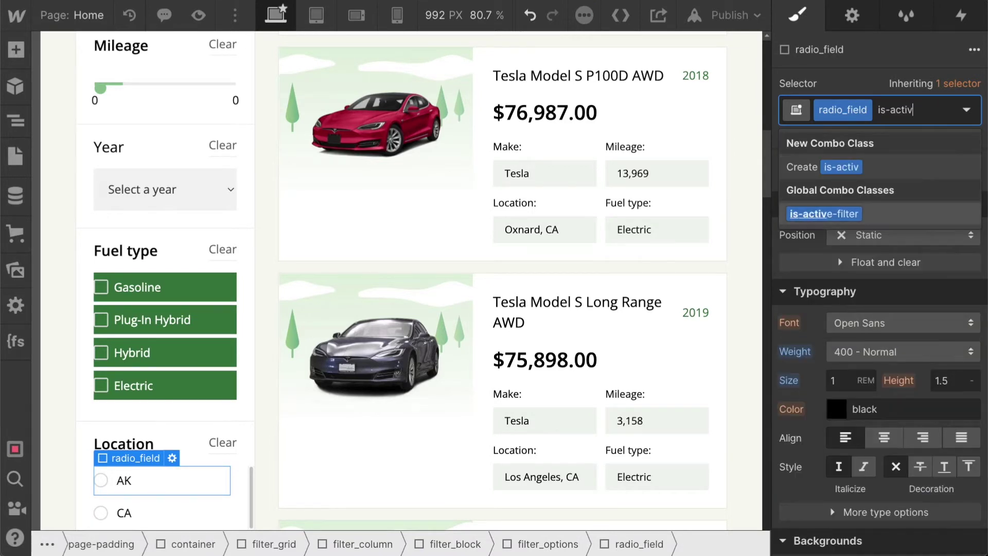
{"action": "key", "text": "Return"}
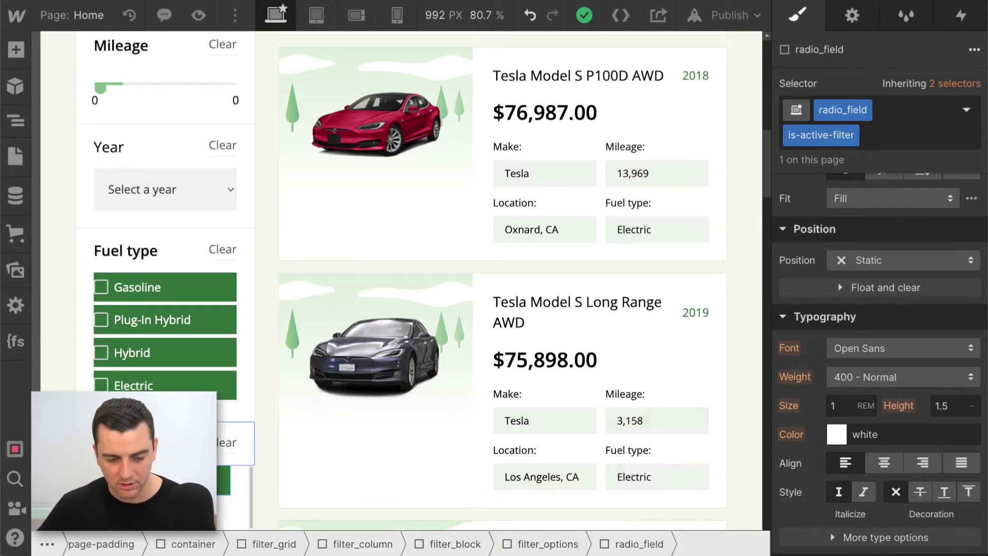
Undo the is-active-filter additions on the Location and Fuel type filters and select the is-active-filter div block.
{"action": "key", "text": "ctrl+z"}
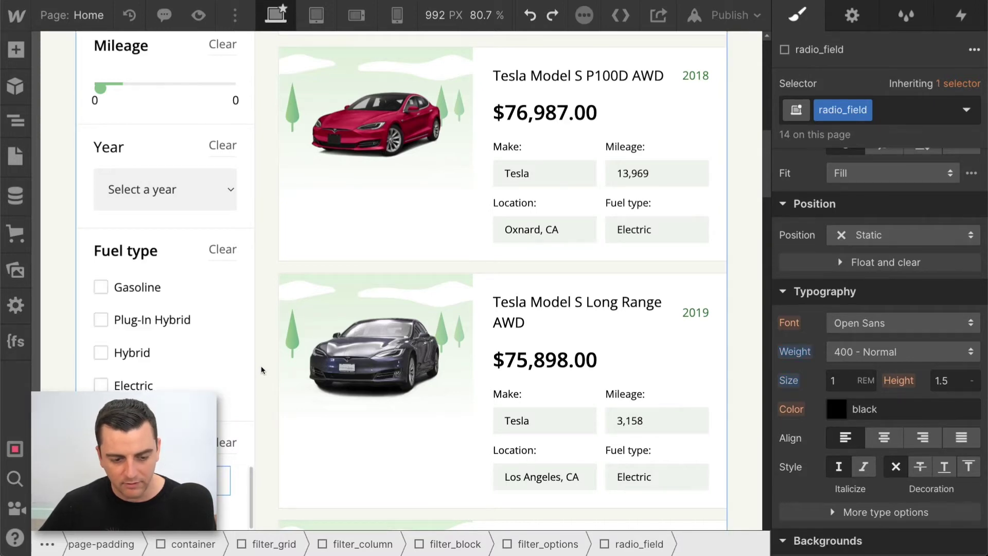
{"action": "scroll", "coordinate": [261, 366], "scroll_direction": "up", "scroll_amount": 10}
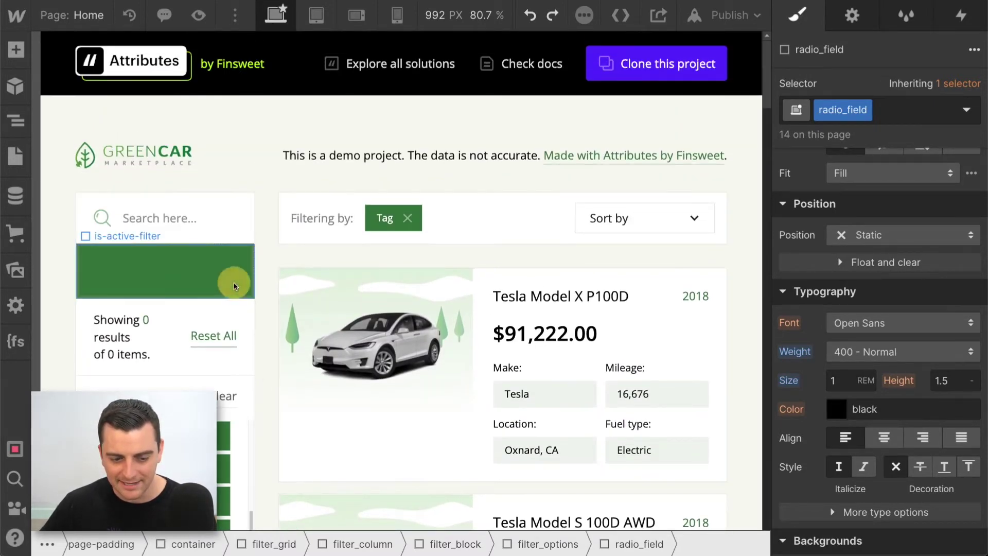
{"action": "left_click", "coordinate": [234, 286]}
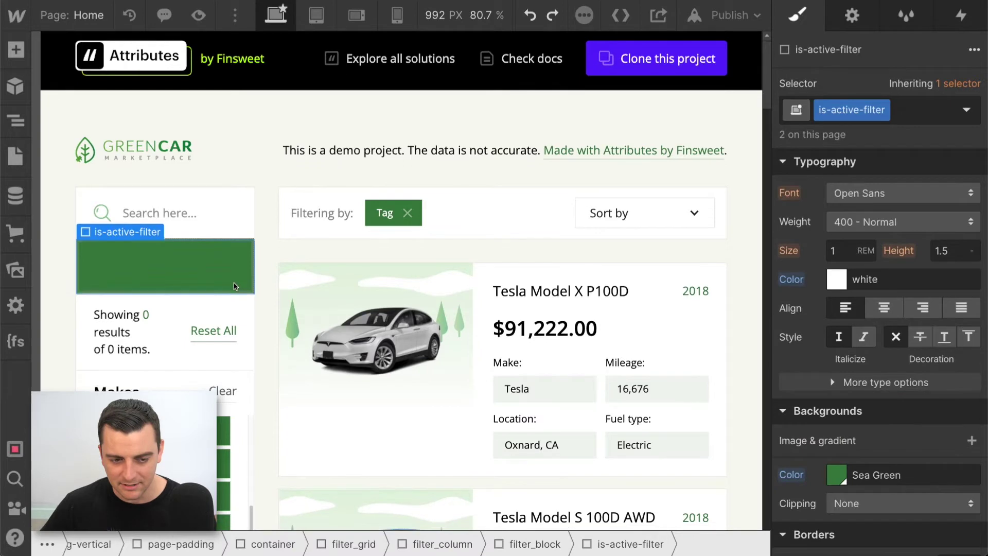
Publish the site to the selected webflow.io domain.
{"action": "scroll", "coordinate": [234, 286], "scroll_direction": "down", "scroll_amount": 2}
{"action": "left_click", "coordinate": [731, 15]}
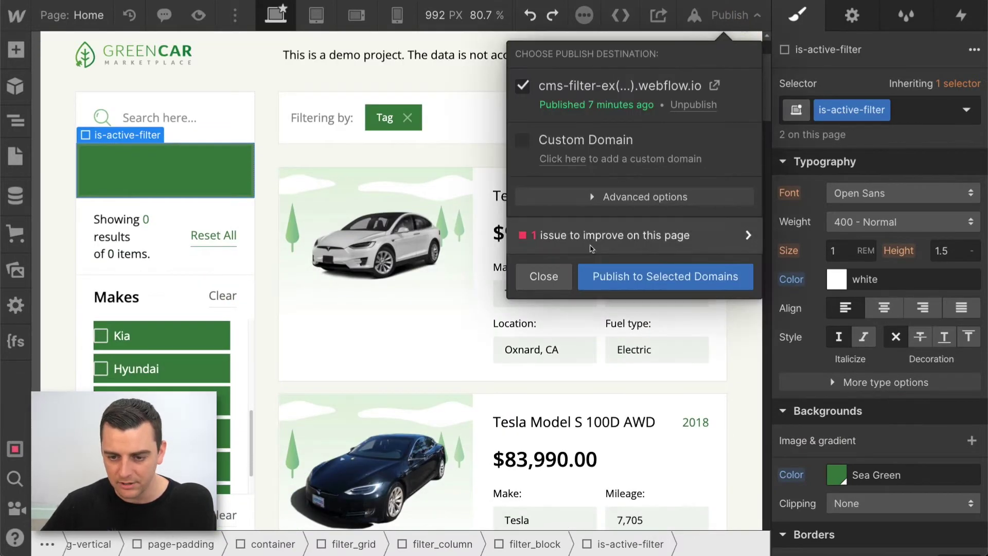
{"action": "left_click", "coordinate": [597, 276]}
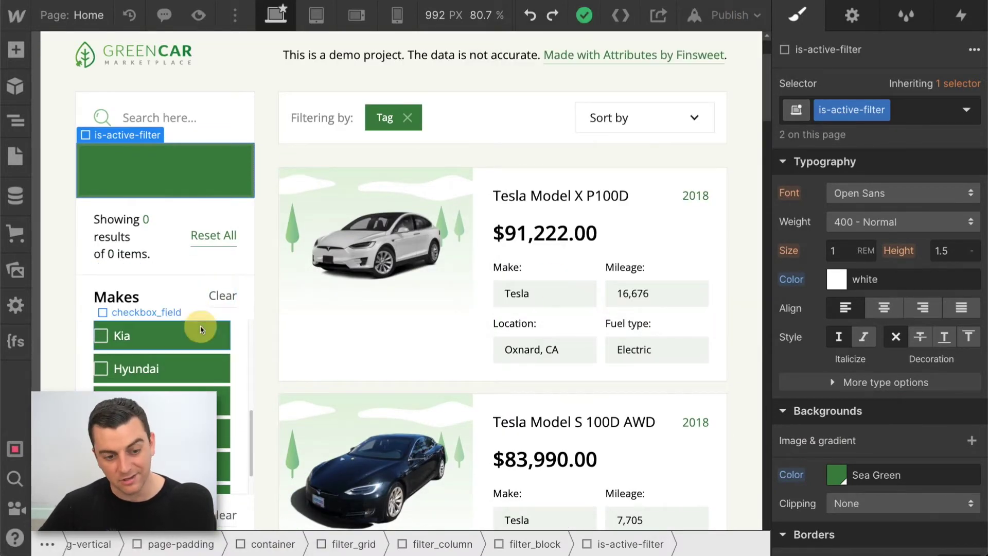
Remove the is-active-filter combo class from the Makes checkbox field.
{"action": "left_click", "coordinate": [162, 335]}
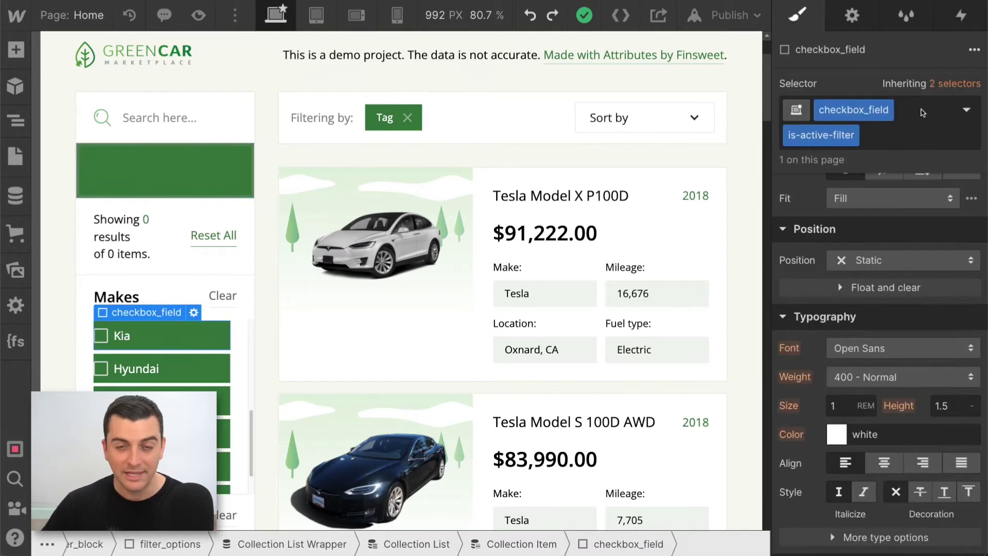
{"action": "left_click", "coordinate": [900, 135]}
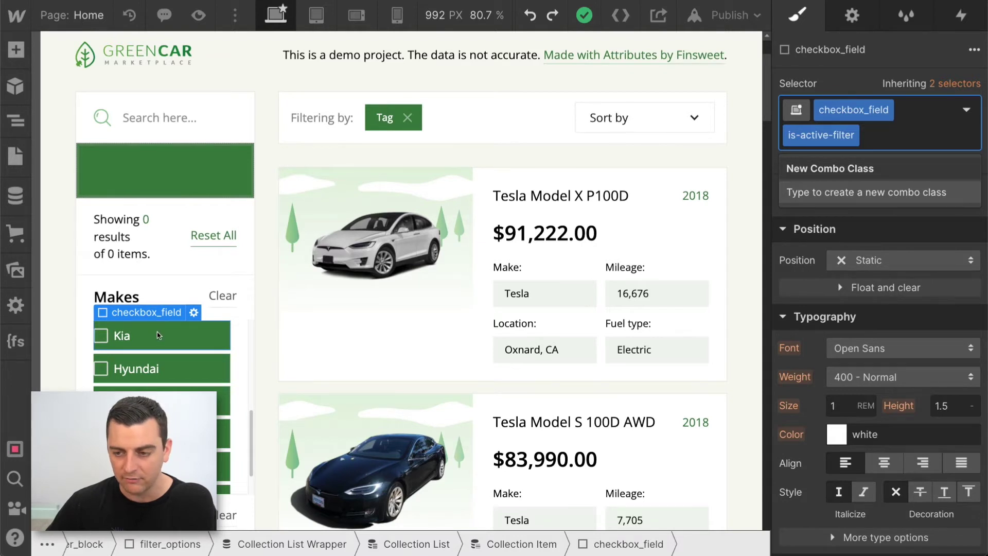
{"action": "key", "text": "BackSpace"}
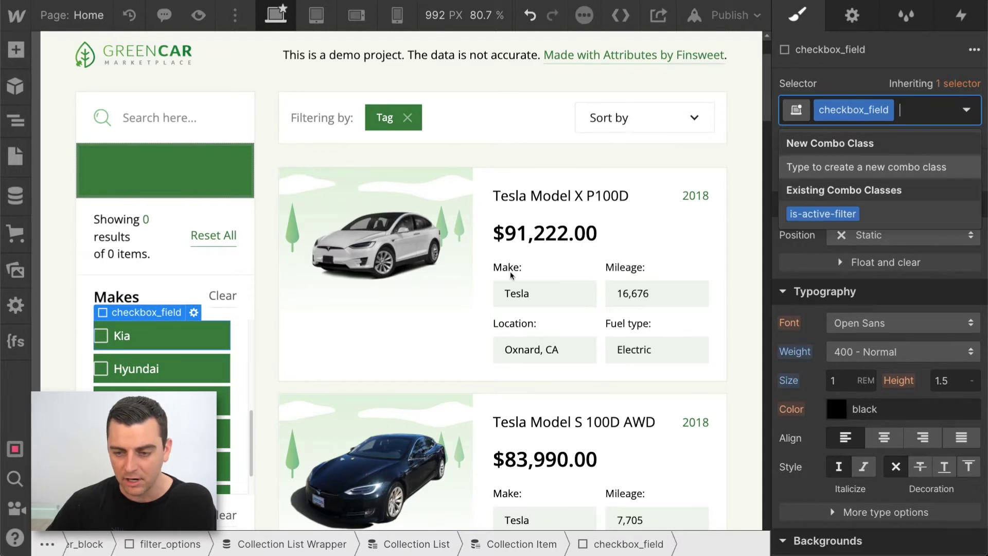
{"action": "left_click", "coordinate": [147, 286]}
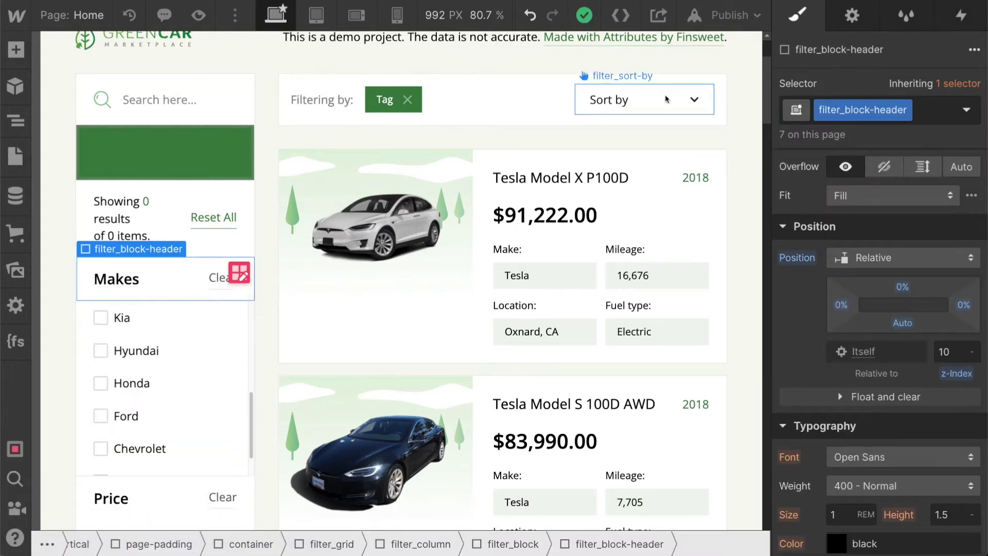
Publish the site to the selected domains.
{"action": "left_click", "coordinate": [733, 15]}
{"action": "left_click", "coordinate": [640, 278]}
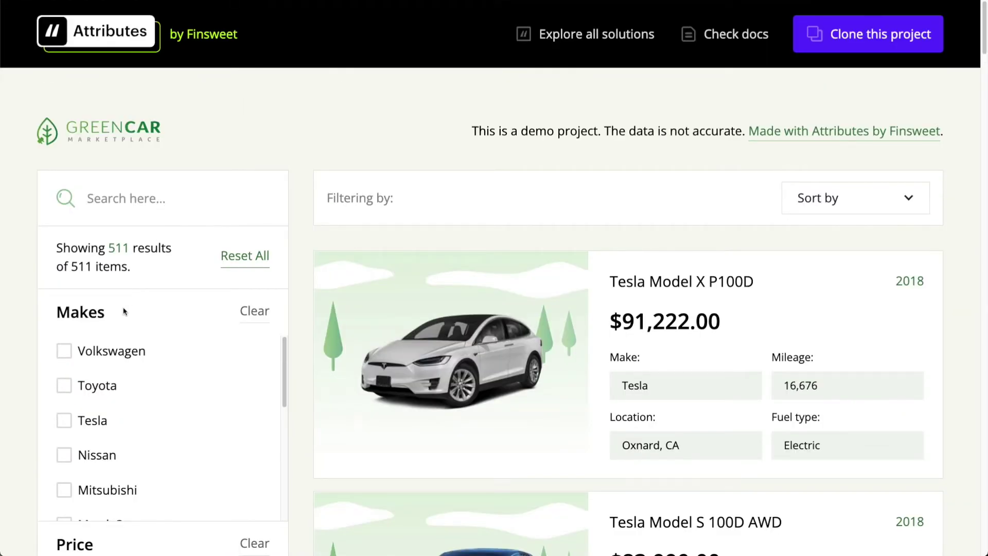
On the published page, test the active styling in the Makes filter starting with Volkswagen, and clear the selection.
{"action": "left_click", "coordinate": [93, 356]}
{"action": "scroll", "coordinate": [93, 355], "scroll_direction": "down", "scroll_amount": 1}
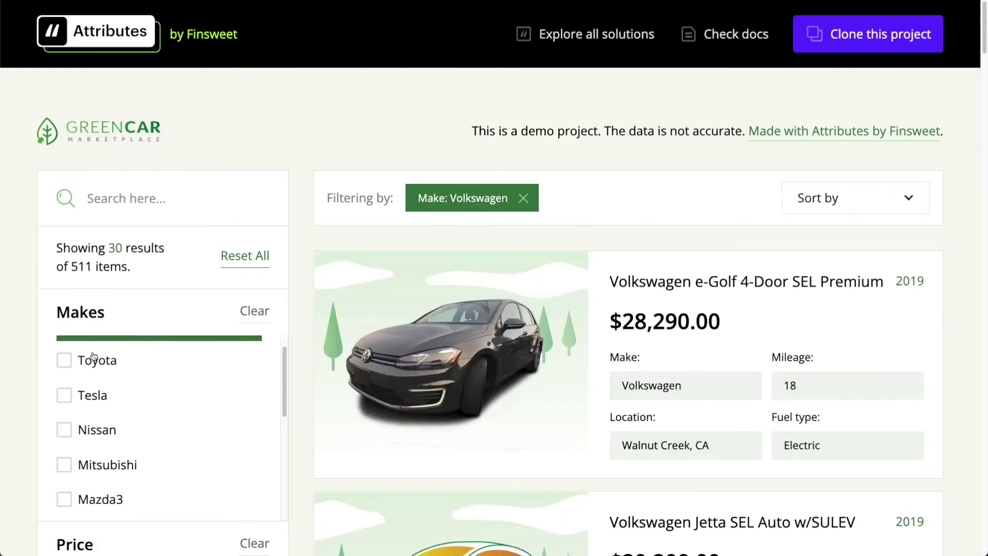
{"action": "left_click", "coordinate": [94, 379]}
{"action": "left_click", "coordinate": [99, 470]}
{"action": "left_click_drag", "start_coordinate": [103, 438], "coordinate": [109, 438]}
{"action": "left_click", "coordinate": [268, 311]}
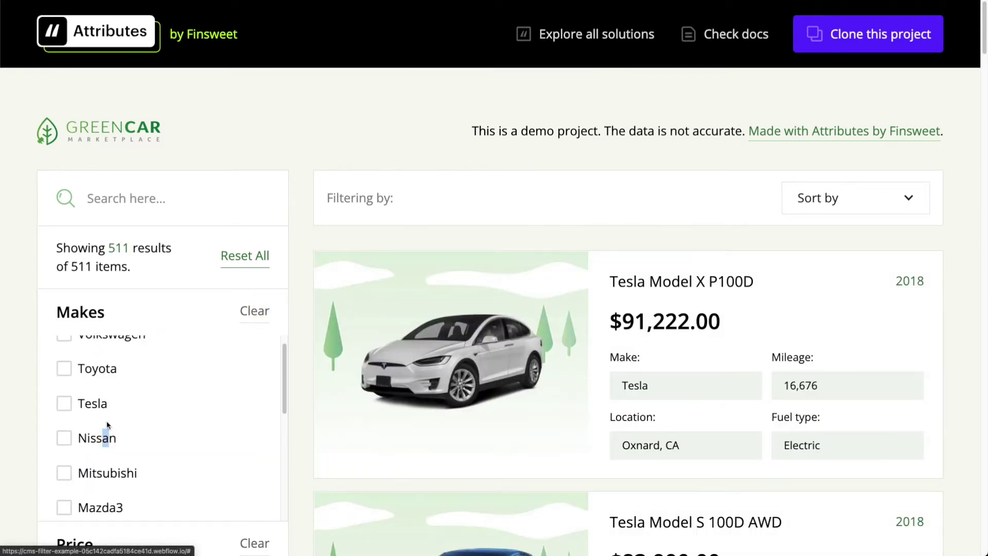
Filter the cars by Nissan, Tesla and Toyota, and clear the Makes selection.
{"action": "left_click", "coordinate": [97, 437]}
{"action": "left_click", "coordinate": [120, 401]}
{"action": "left_click", "coordinate": [135, 366]}
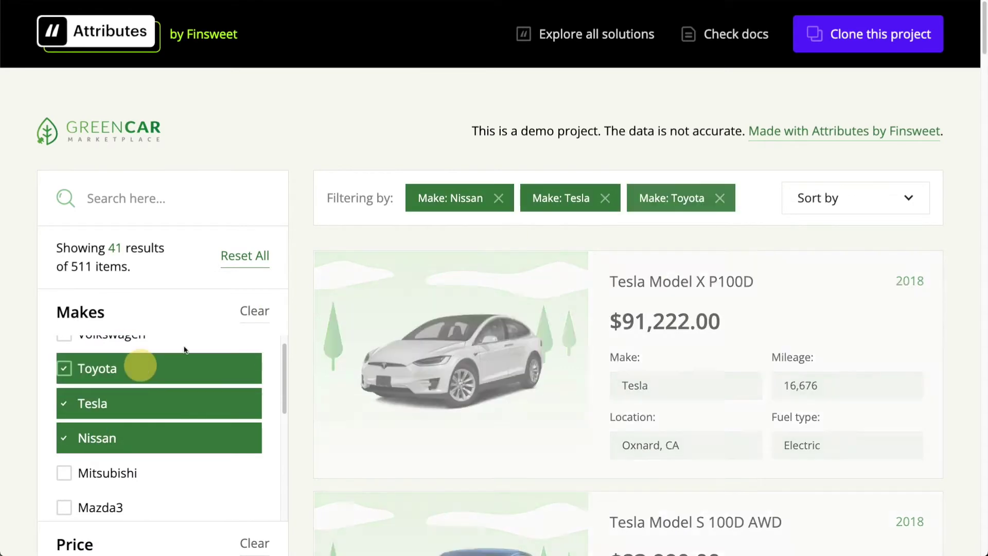
{"action": "left_click", "coordinate": [253, 311]}
Filter the cars by Mitsubishi and Tesla to check the active styling of both makes.
{"action": "left_click", "coordinate": [126, 473]}
{"action": "left_click", "coordinate": [131, 403]}
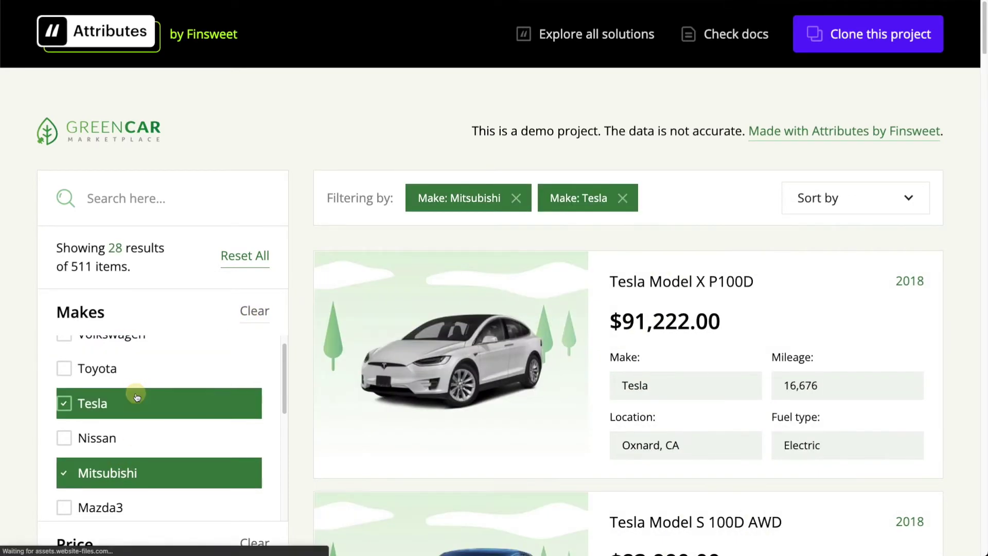
{"action": "scroll", "coordinate": [135, 399], "scroll_direction": "down", "scroll_amount": 2}
{"action": "scroll", "coordinate": [73, 393], "scroll_direction": "up", "scroll_amount": 2}
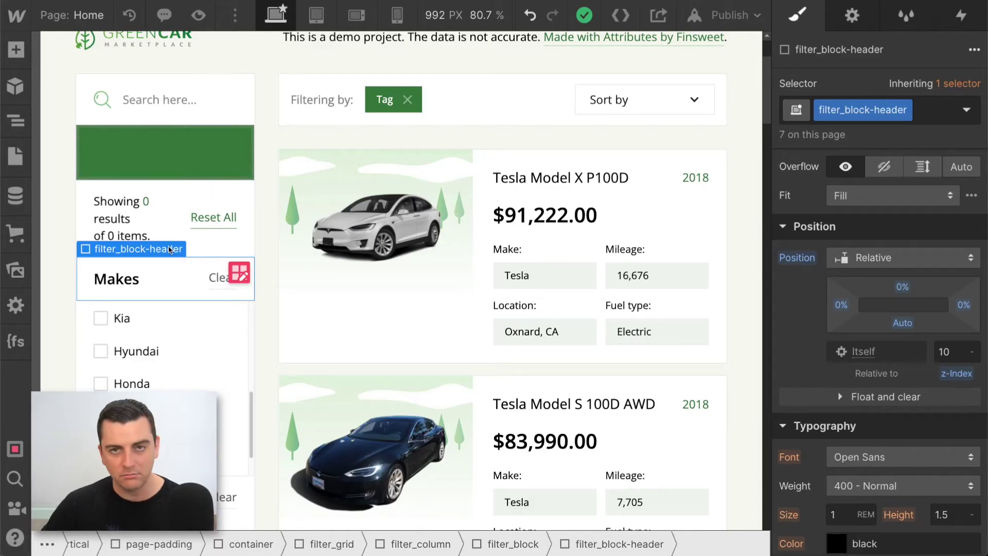
Back in the Webflow Designer, make the checkbox_input class of the Makes checkboxes fully transparent by lowering its opacity.
{"action": "scroll", "coordinate": [170, 250], "scroll_direction": "down", "scroll_amount": 1}
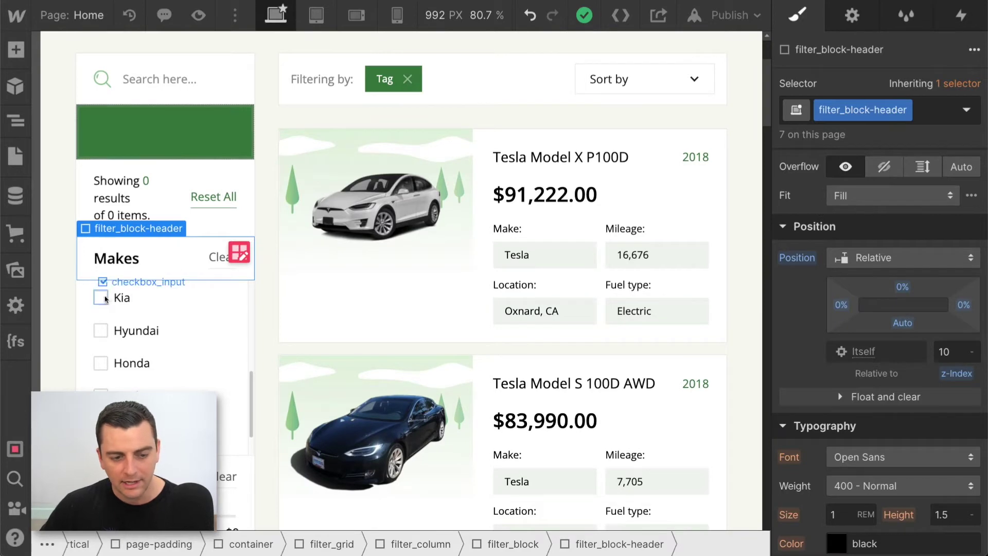
{"action": "left_click", "coordinate": [106, 299]}
{"action": "scroll", "coordinate": [921, 344], "scroll_direction": "up", "scroll_amount": 6}
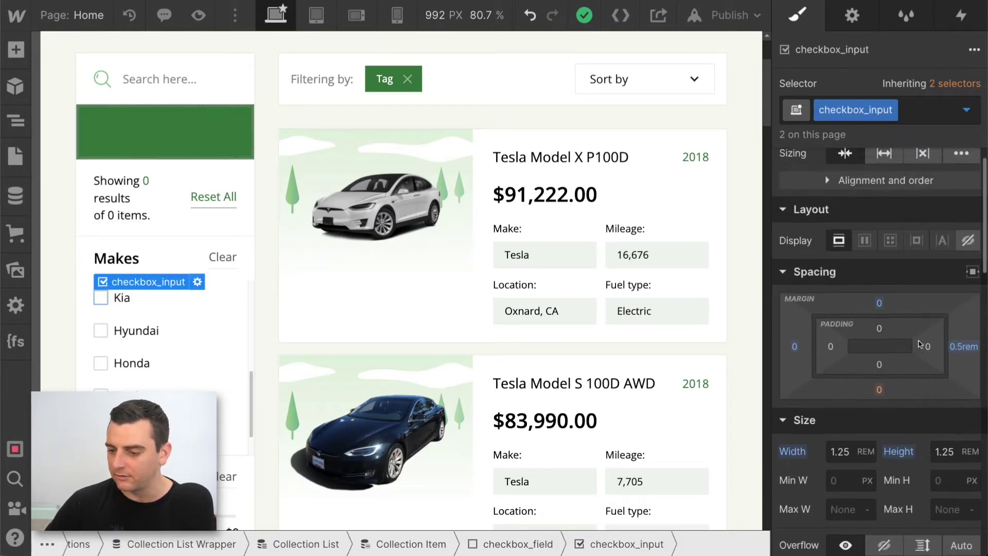
{"action": "scroll", "coordinate": [921, 344], "scroll_direction": "down", "scroll_amount": 10}
{"action": "scroll", "coordinate": [921, 344], "scroll_direction": "down", "scroll_amount": 4}
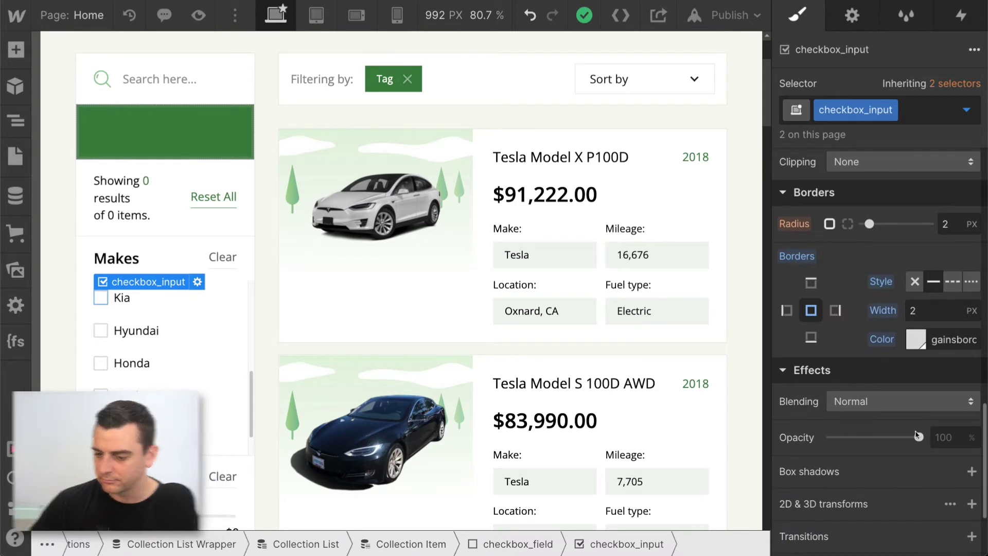
{"action": "left_click_drag", "start_coordinate": [918, 438], "coordinate": [795, 439]}
Set the right margin of the checkbox_input class to 0rem.
{"action": "scroll", "coordinate": [892, 375], "scroll_direction": "up", "scroll_amount": 10}
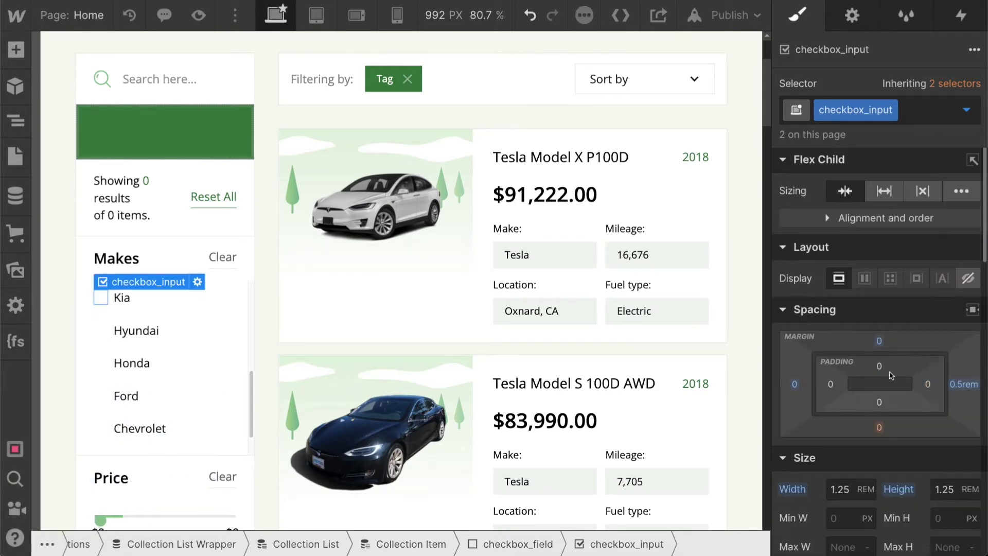
{"action": "left_click", "coordinate": [964, 384]}
{"action": "left_click", "coordinate": [865, 238]}
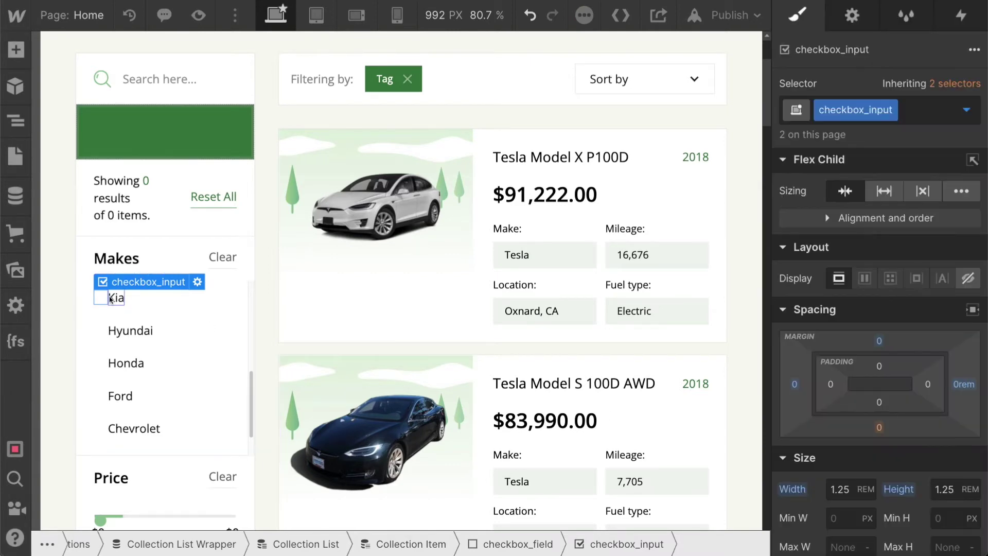
{"action": "scroll", "coordinate": [129, 301], "scroll_direction": "down", "scroll_amount": 1}
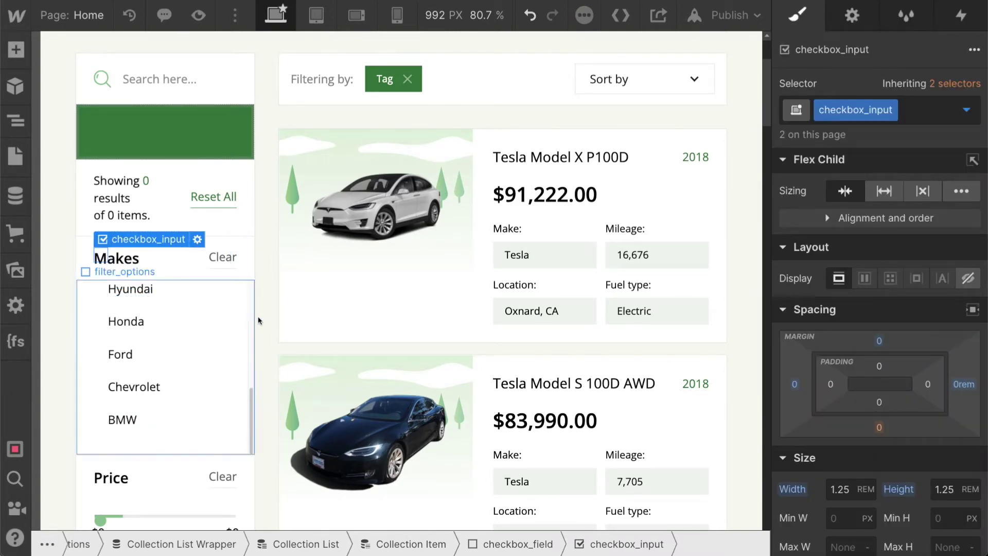
{"action": "scroll", "coordinate": [259, 316], "scroll_direction": "down", "scroll_amount": 3}
{"action": "scroll", "coordinate": [259, 316], "scroll_direction": "down", "scroll_amount": 8}
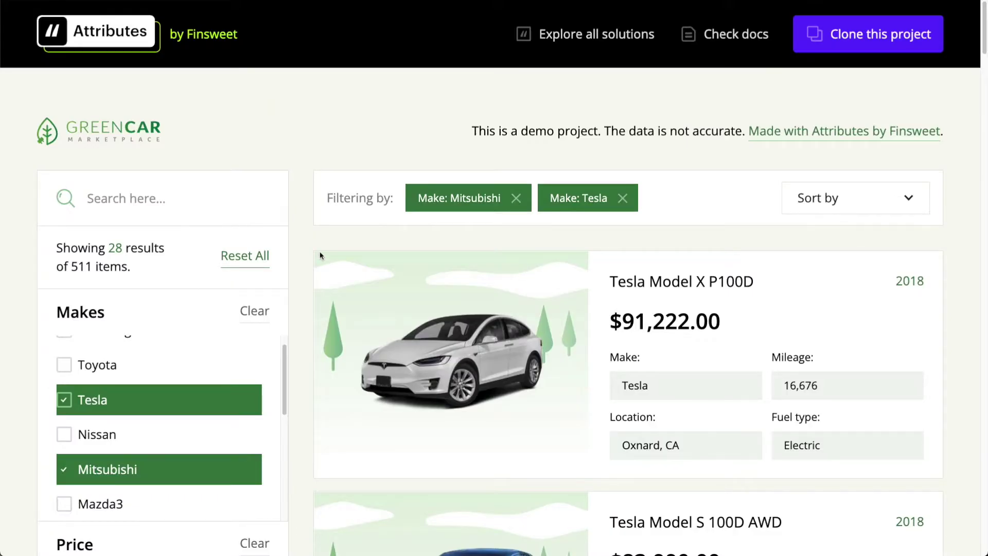
On the published car listing page, toggle the Gasoline, Plug-In Hybrid and Hybrid fuel types to check their styling.
{"action": "scroll", "coordinate": [319, 256], "scroll_direction": "down", "scroll_amount": 2}
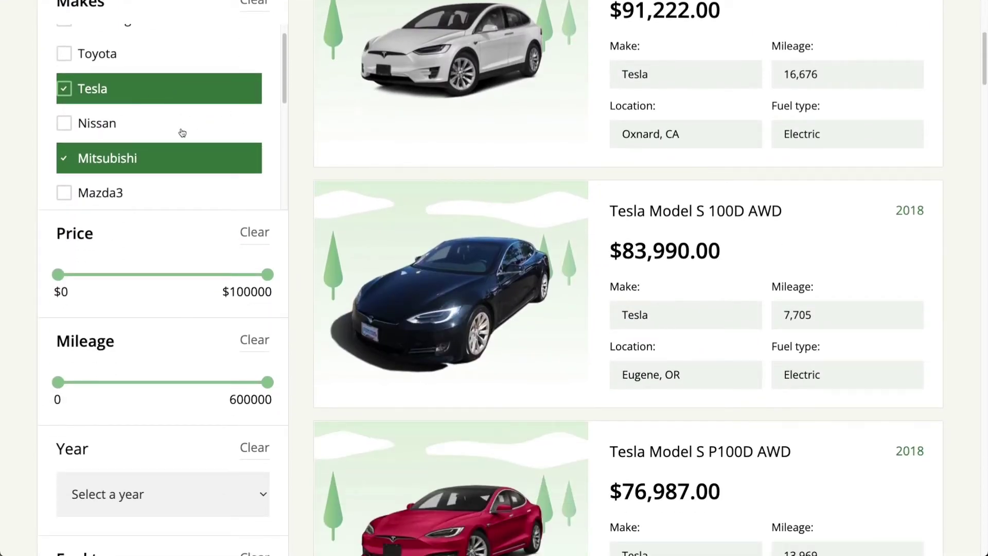
{"action": "scroll", "coordinate": [295, 185], "scroll_direction": "down", "scroll_amount": 3}
{"action": "scroll", "coordinate": [295, 187], "scroll_direction": "down", "scroll_amount": 5}
{"action": "left_click", "coordinate": [111, 243]}
{"action": "left_click", "coordinate": [110, 209]}
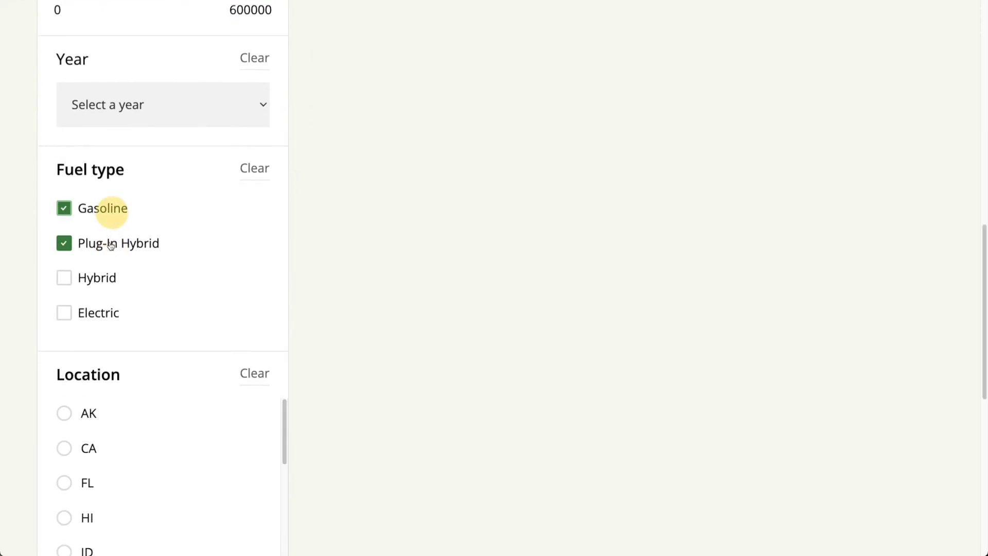
{"action": "left_click", "coordinate": [97, 277]}
{"action": "left_click", "coordinate": [106, 245]}
{"action": "left_click", "coordinate": [97, 274]}
{"action": "left_click", "coordinate": [97, 243]}
{"action": "left_click", "coordinate": [104, 208]}
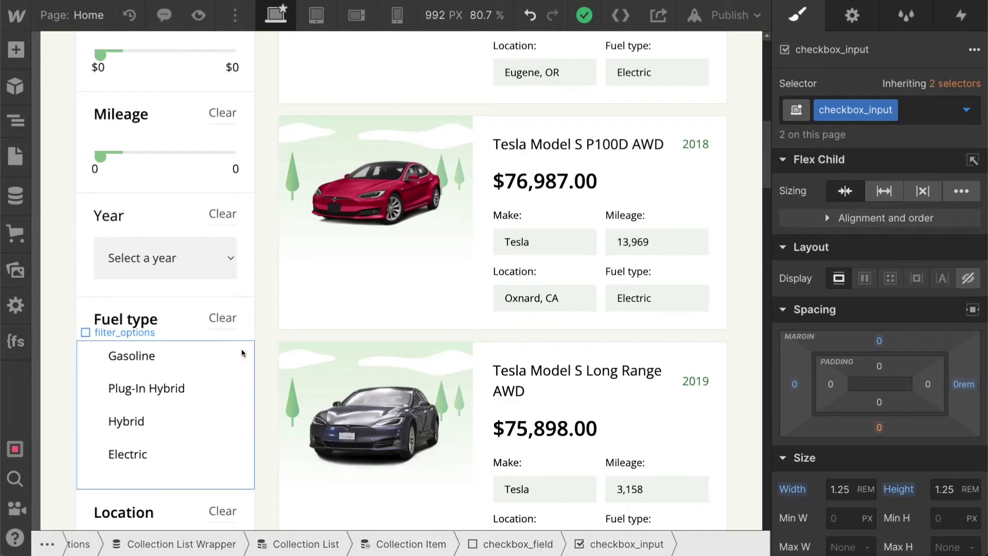
Back in the Webflow Designer, add the attribute fs-cmsfilter-active with value is-active-filter to the Fuel type checkbox_label, and publish the site.
{"action": "left_click_drag", "start_coordinate": [170, 351], "coordinate": [137, 353]}
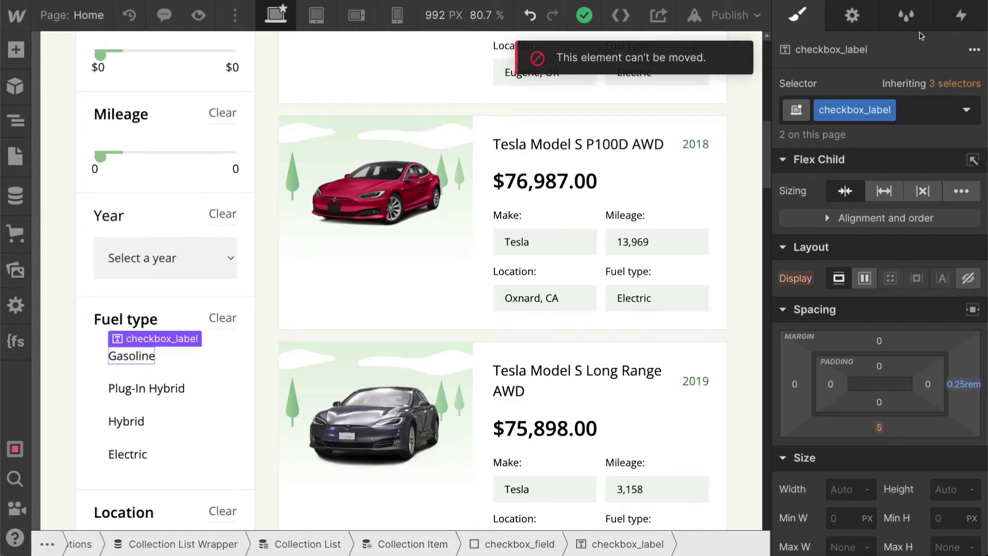
{"action": "left_click", "coordinate": [855, 17]}
{"action": "scroll", "coordinate": [927, 361], "scroll_direction": "down", "scroll_amount": 5}
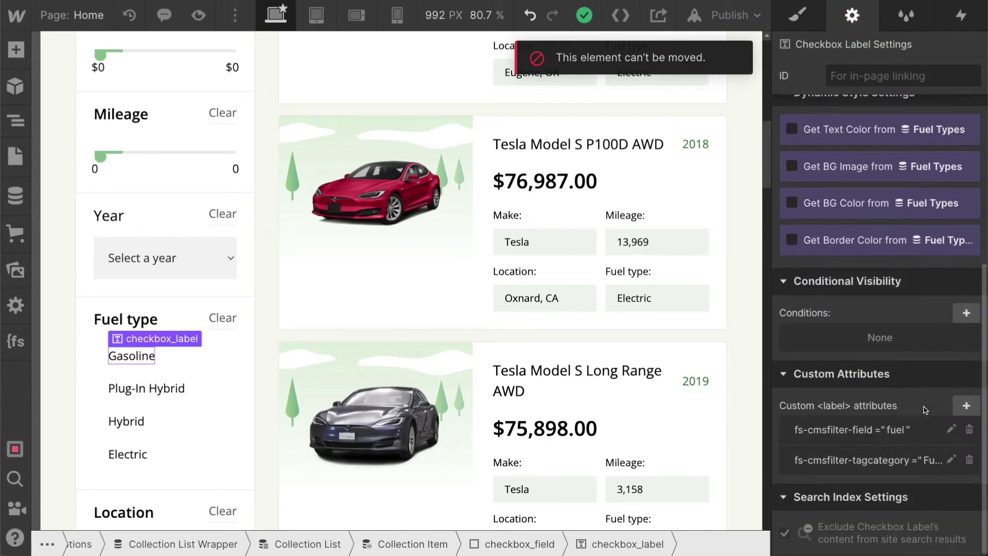
{"action": "left_click", "coordinate": [967, 405]}
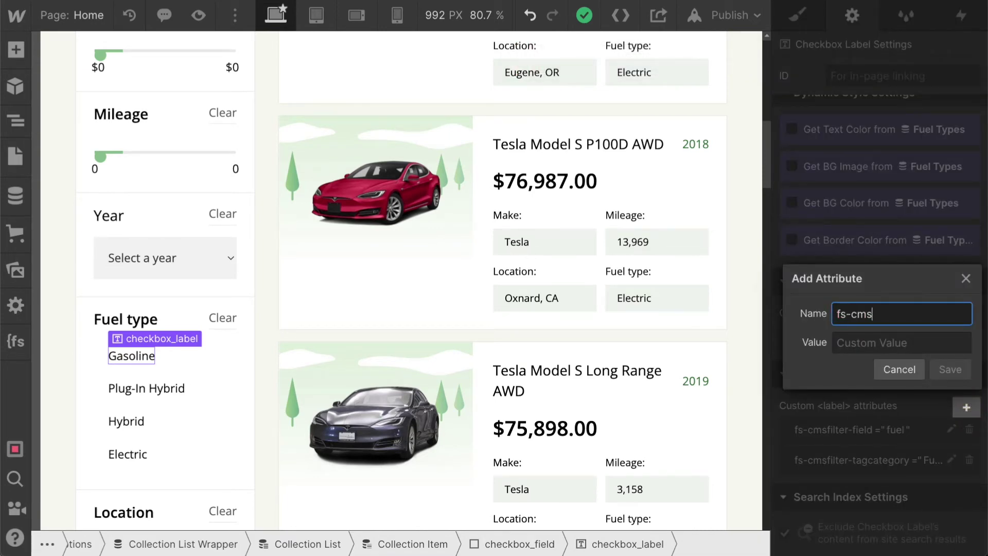
{"action": "type", "text": "fs-cmsfilter-active"}
{"action": "key", "text": "Tab"}
{"action": "type", "text": "i"}
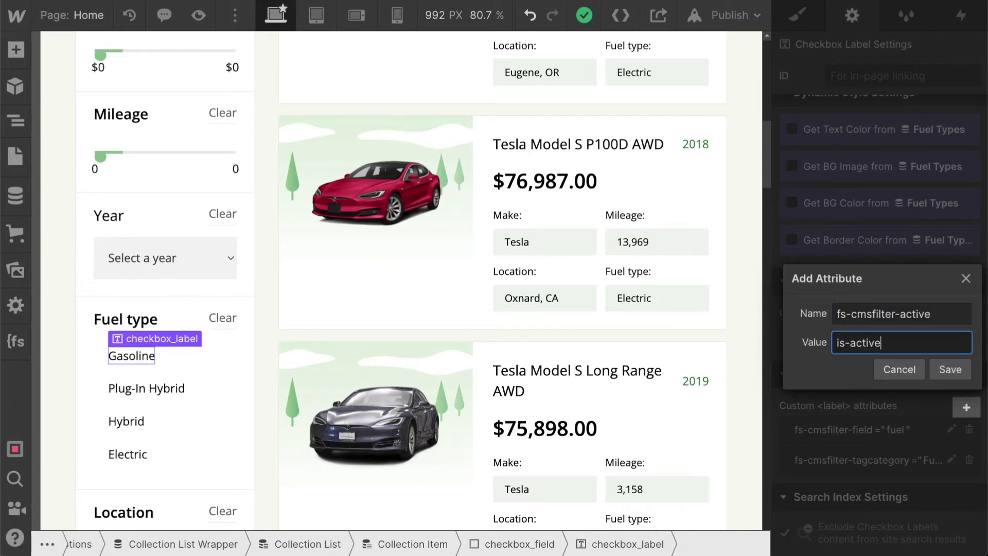
{"action": "type", "text": "s-active-filter"}
{"action": "key", "text": "Return"}
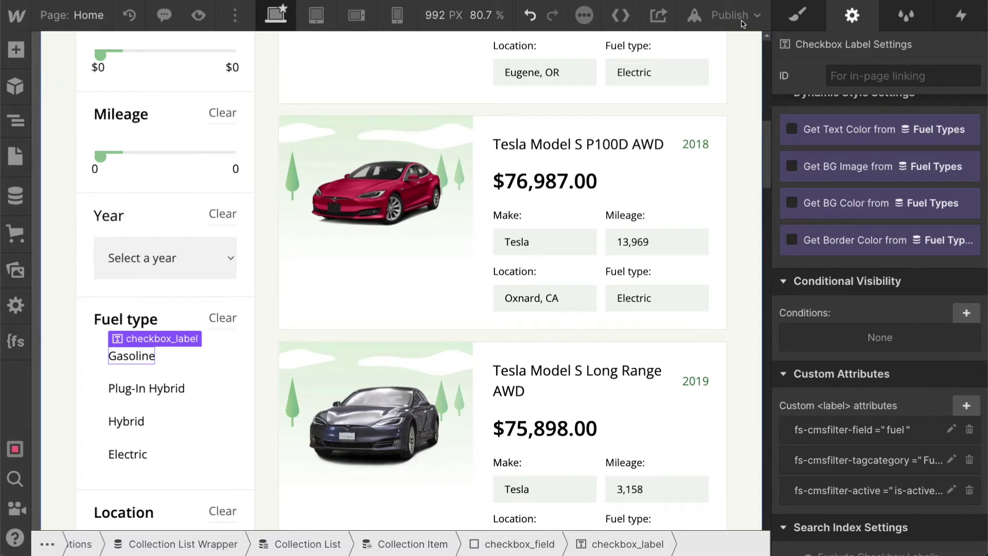
{"action": "key", "text": "ctrl+shift+p"}
{"action": "left_click", "coordinate": [600, 276]}
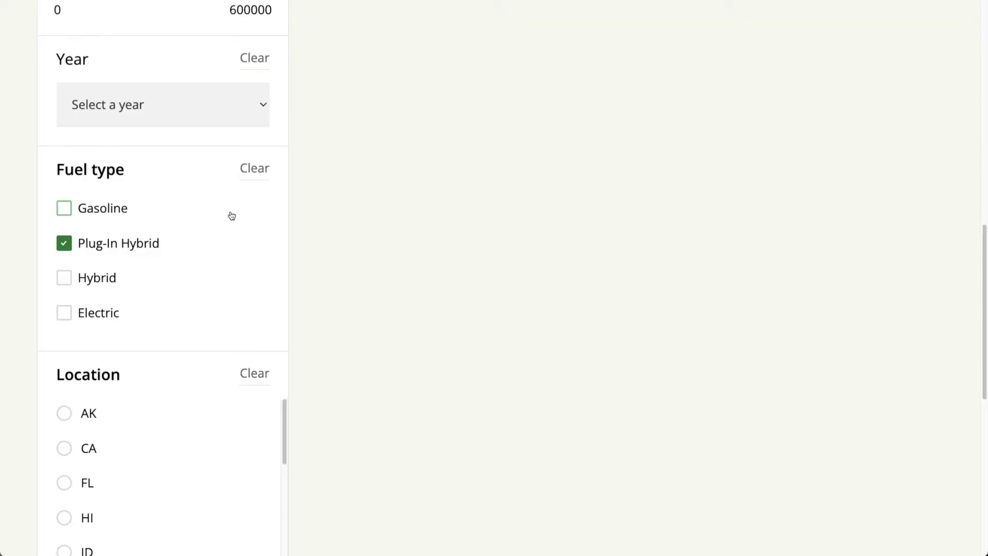
On the published page, switch between several Location options, ending on AK, to check the radio filter.
{"action": "scroll", "coordinate": [231, 216], "scroll_direction": "down", "scroll_amount": 2}
{"action": "left_click", "coordinate": [91, 307]}
{"action": "left_click", "coordinate": [91, 354]}
{"action": "left_click", "coordinate": [91, 317]}
{"action": "left_click", "coordinate": [91, 396]}
{"action": "left_click", "coordinate": [91, 418]}
{"action": "left_click", "coordinate": [82, 349]}
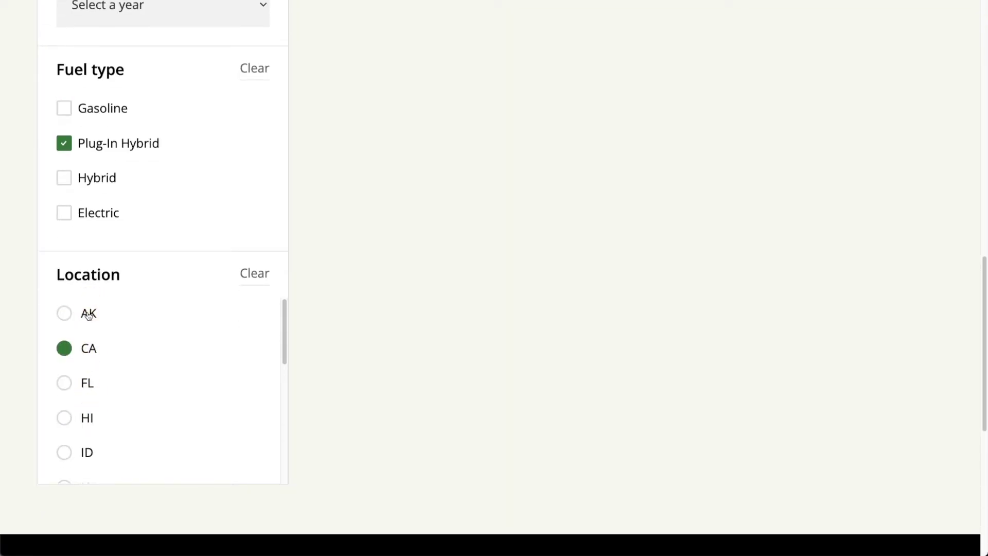
{"action": "left_click", "coordinate": [88, 313]}
Look through the Year options without choosing one, and enter and clear test text in the car search field.
{"action": "scroll", "coordinate": [88, 316], "scroll_direction": "up", "scroll_amount": 4}
{"action": "left_click", "coordinate": [120, 191]}
{"action": "left_click", "coordinate": [228, 164]}
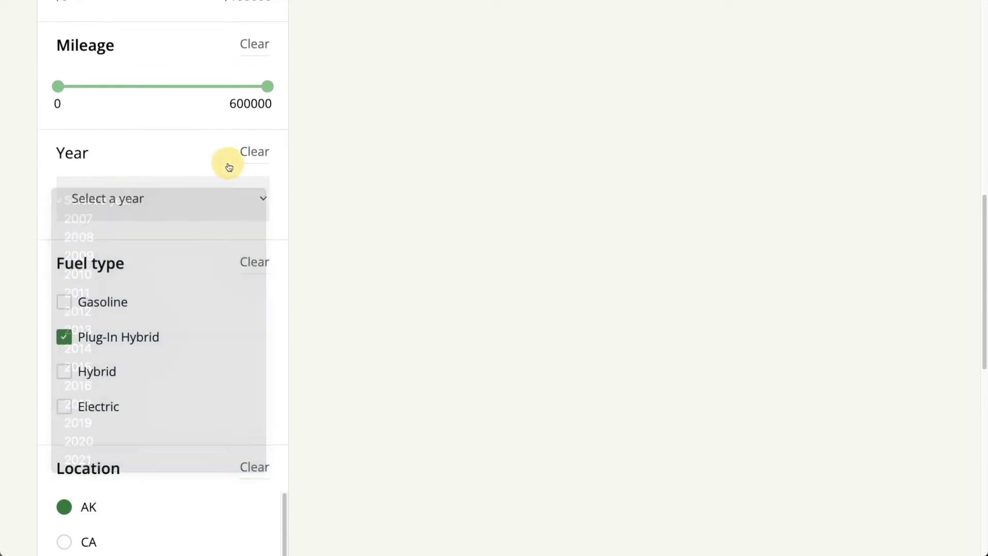
{"action": "scroll", "coordinate": [227, 162], "scroll_direction": "up", "scroll_amount": 7}
{"action": "scroll", "coordinate": [160, 89], "scroll_direction": "up", "scroll_amount": 3}
{"action": "left_click", "coordinate": [161, 77]}
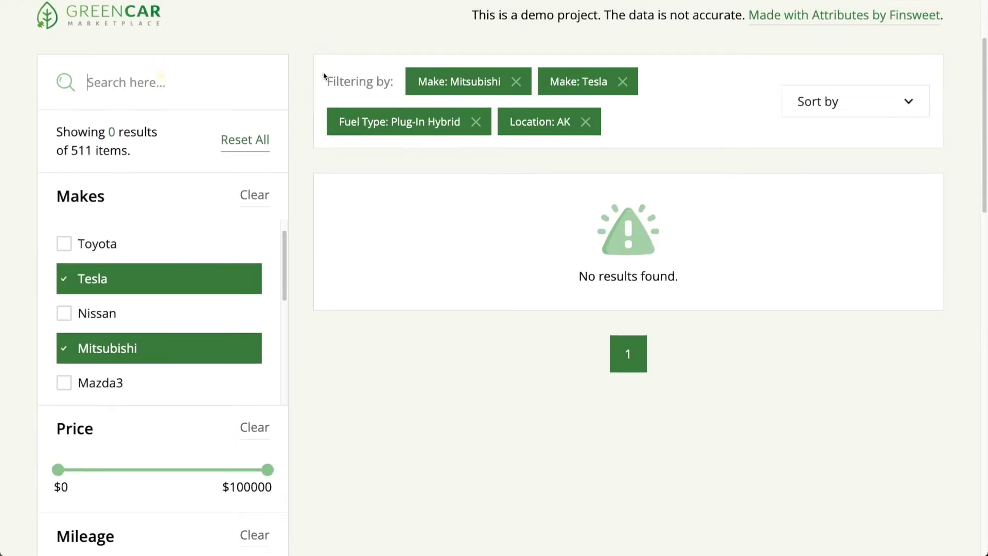
{"action": "type", "text": "fgn"}
{"action": "key", "text": "BackSpace"}
{"action": "key", "text": "BackSpace"}
{"action": "key", "text": "BackSpace"}
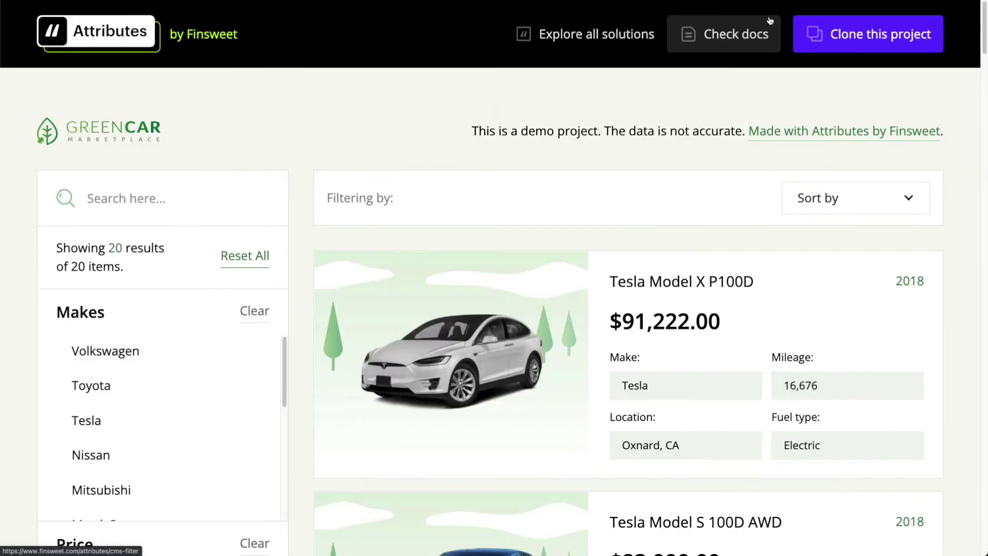
On the reloaded page, filter the cars by Tesla, Nissan, Toyota and Volkswagen to check the Makes active styling.
{"action": "scroll", "coordinate": [314, 181], "scroll_direction": "down", "scroll_amount": 6}
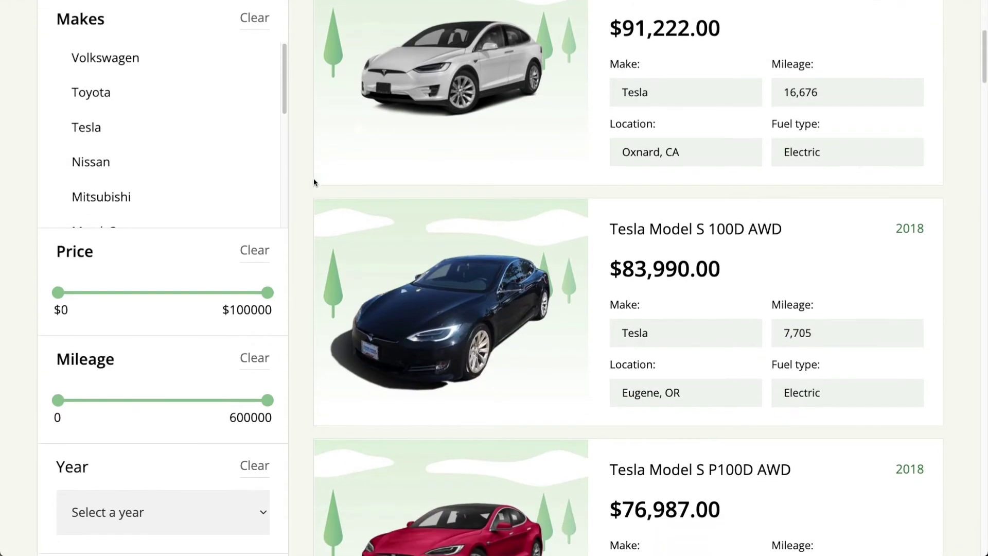
{"action": "left_click", "coordinate": [83, 93]}
{"action": "left_click", "coordinate": [96, 138]}
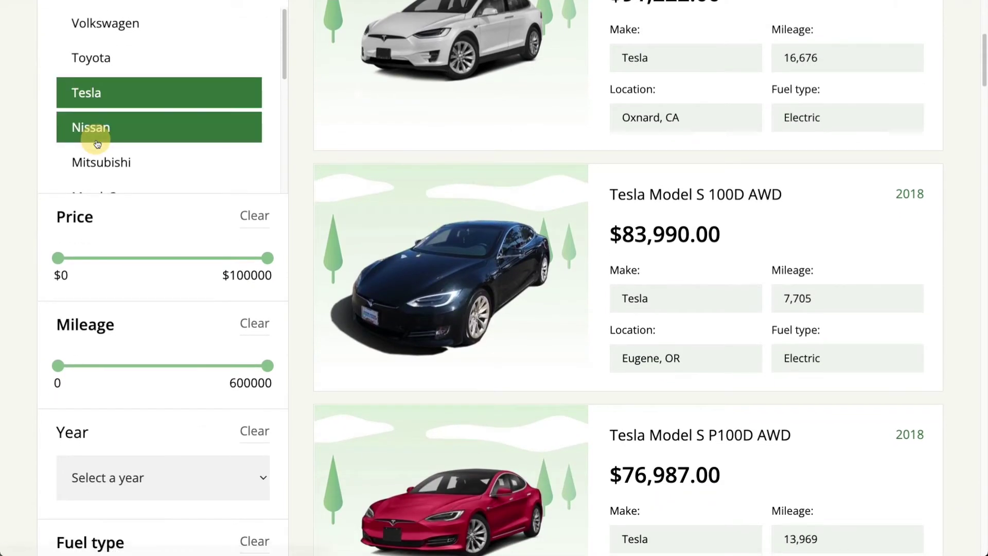
{"action": "left_click", "coordinate": [106, 60]}
{"action": "left_click", "coordinate": [105, 23]}
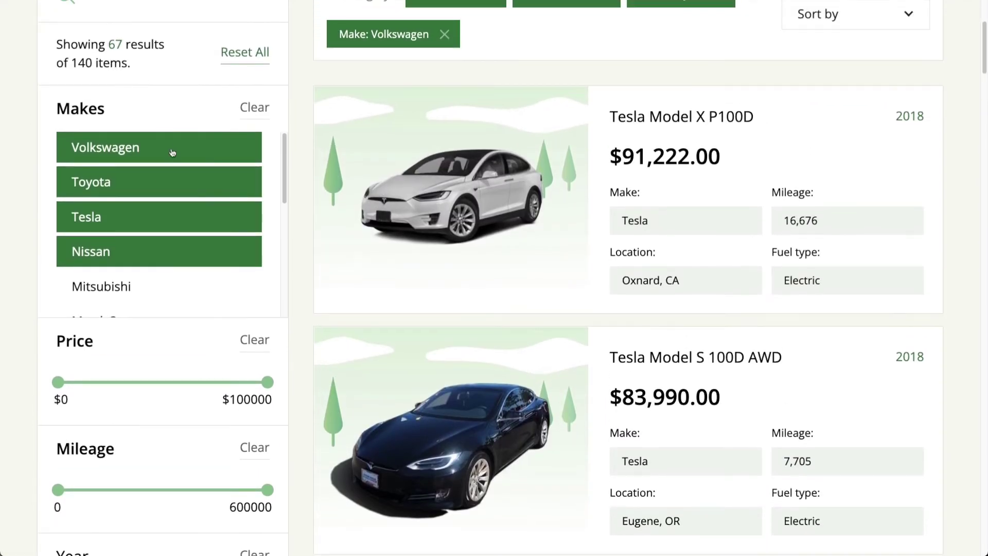
Deselect Tesla, Toyota, Volkswagen and Nissan, and look through the remaining Makes options.
{"action": "left_click", "coordinate": [148, 208]}
{"action": "left_click", "coordinate": [151, 190]}
{"action": "left_click", "coordinate": [158, 149]}
{"action": "left_click", "coordinate": [146, 256]}
{"action": "scroll", "coordinate": [148, 259], "scroll_direction": "down", "scroll_amount": 10}
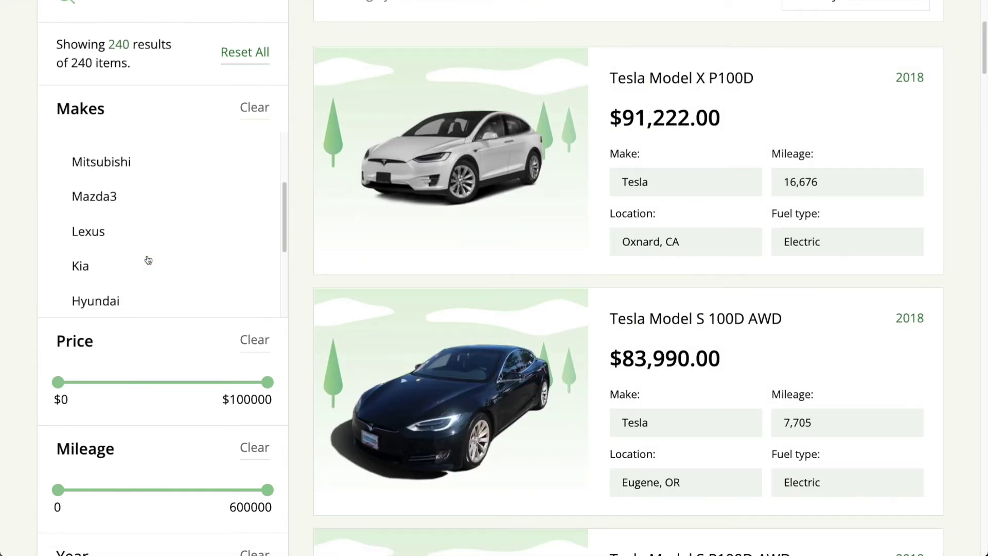
Toggle the Fuel type filters to check their active styling, leaving Gasoline, Plug-In Hybrid and Electric selected.
{"action": "scroll", "coordinate": [147, 250], "scroll_direction": "down", "scroll_amount": 6}
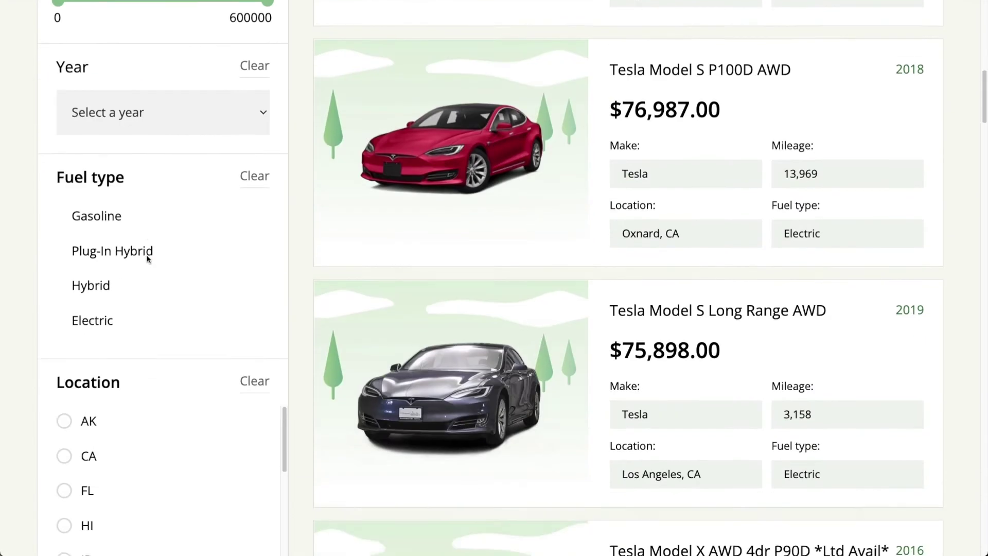
{"action": "left_click", "coordinate": [114, 195]}
{"action": "left_click", "coordinate": [107, 216]}
{"action": "left_click", "coordinate": [112, 149]}
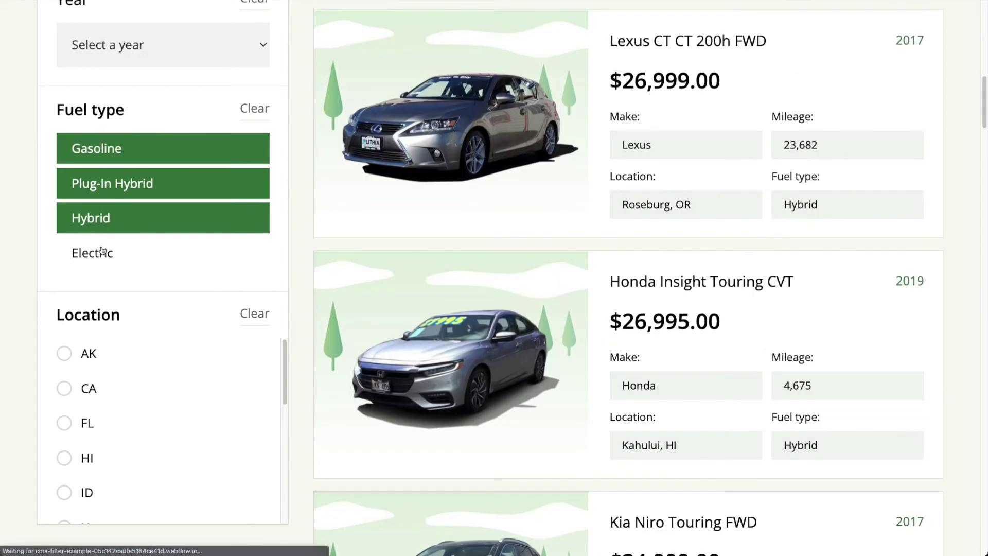
{"action": "left_click", "coordinate": [106, 250]}
{"action": "left_click", "coordinate": [116, 217]}
Switch the Location filter among CA, AK and FL, ending on AK, and toggle the Hybrid fuel type.
{"action": "left_click", "coordinate": [89, 390]}
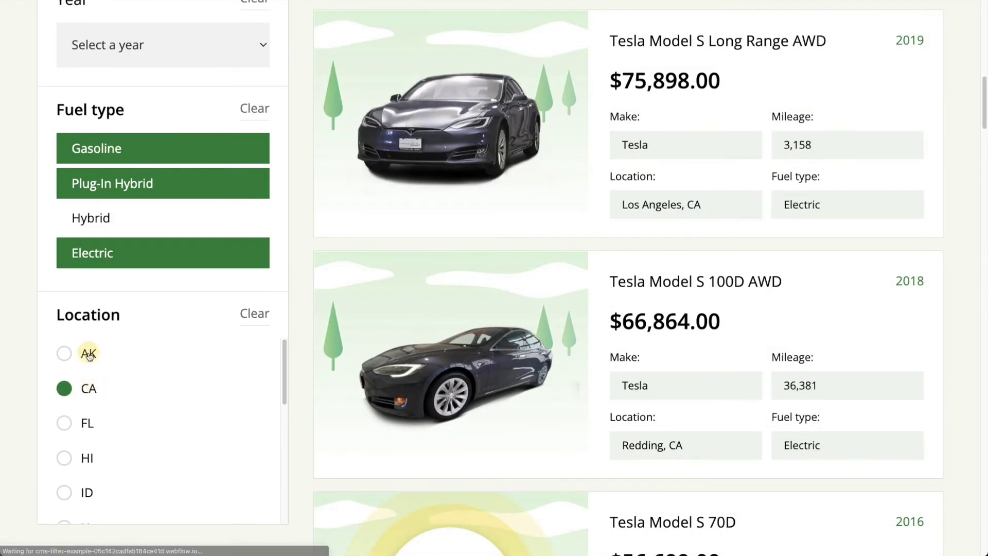
{"action": "left_click", "coordinate": [88, 353]}
{"action": "left_click", "coordinate": [87, 423]}
{"action": "left_click", "coordinate": [89, 388]}
{"action": "left_click", "coordinate": [88, 355]}
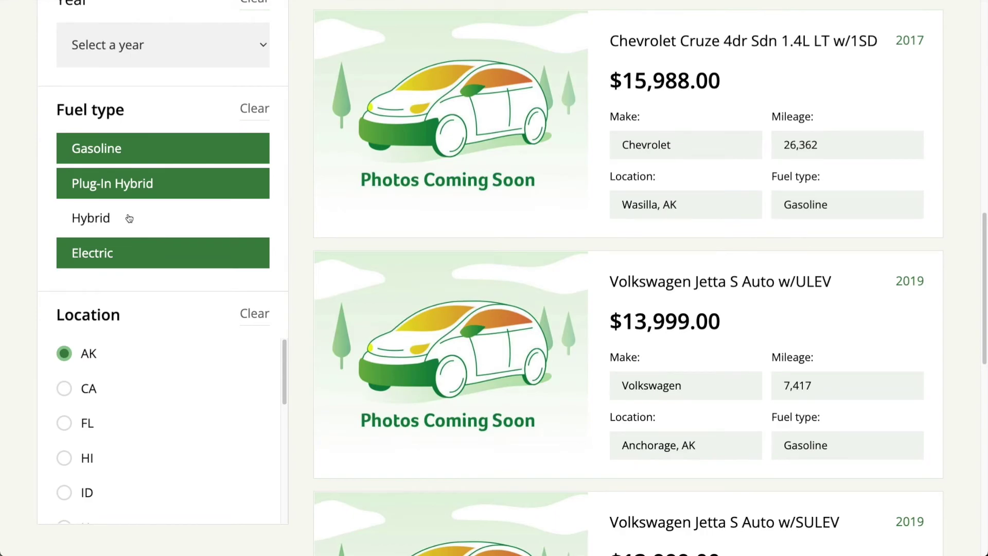
{"action": "left_click", "coordinate": [129, 219]}
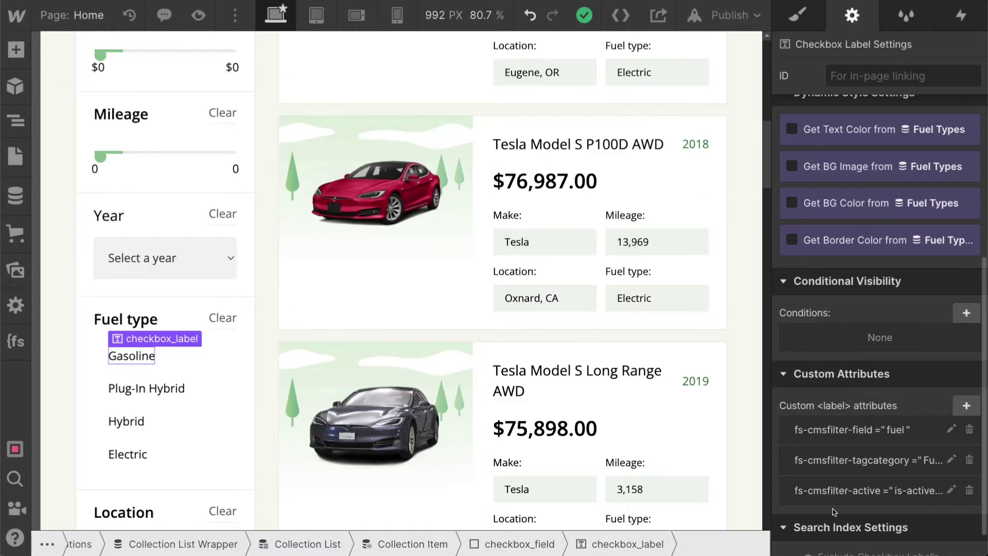
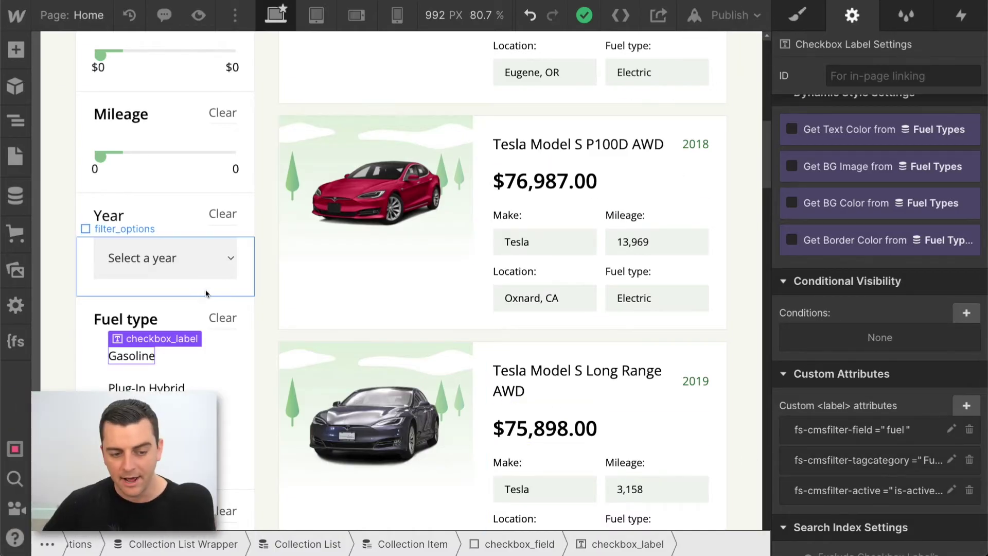
In the Webflow Designer, add the attribute fs-cmsfilter-active with value is-active-filter to the Cars content_collection-list.
{"action": "left_click", "coordinate": [320, 346]}
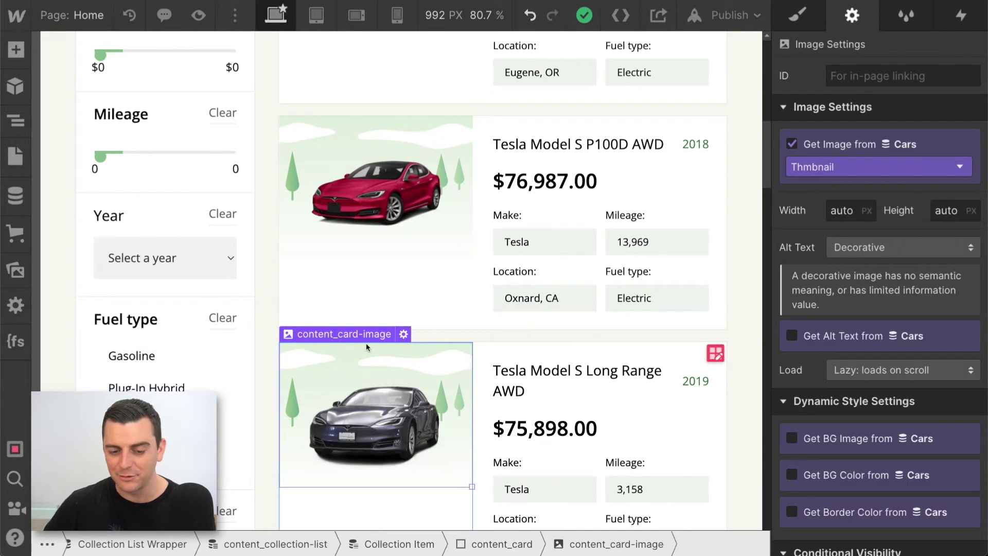
{"action": "left_click", "coordinate": [501, 336]}
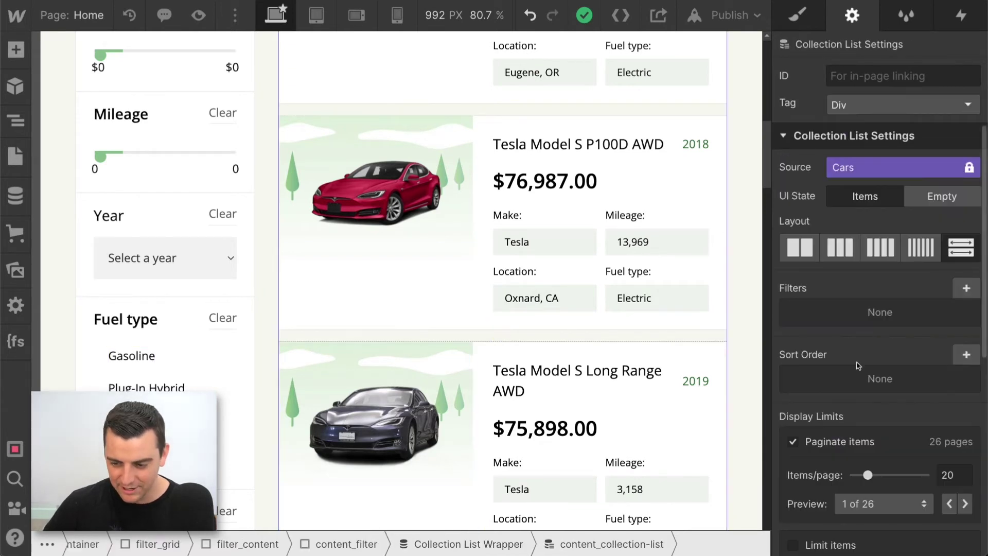
{"action": "scroll", "coordinate": [900, 308], "scroll_direction": "down", "scroll_amount": 7}
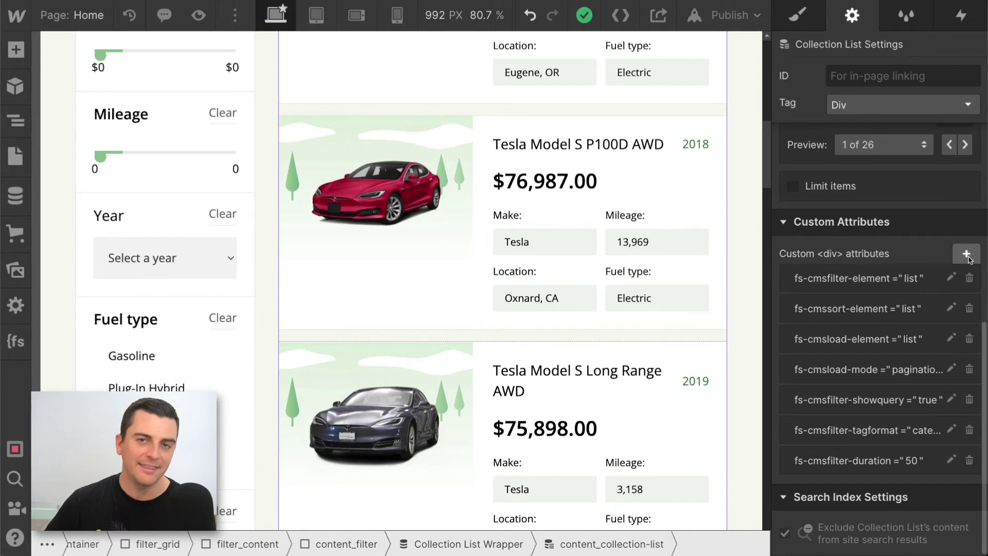
{"action": "left_click", "coordinate": [967, 256]}
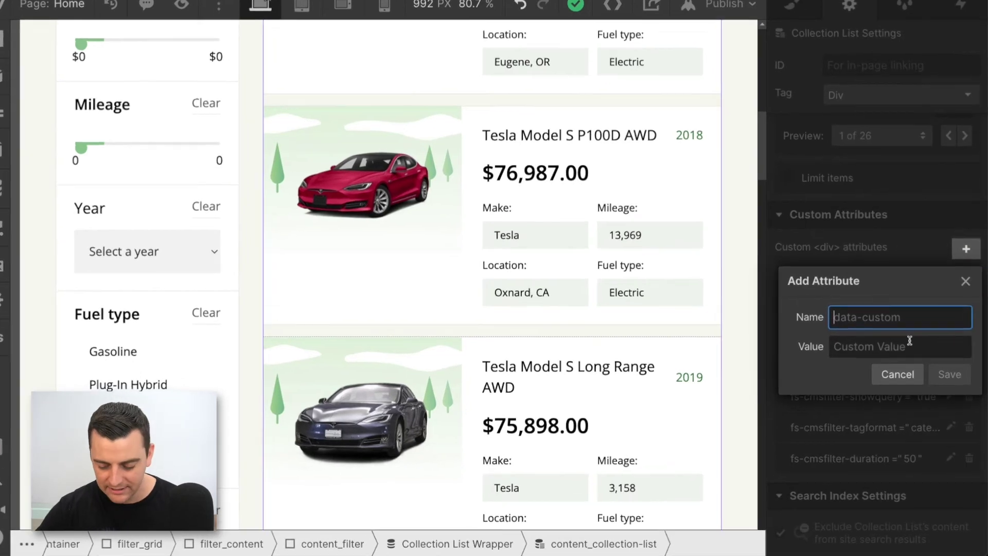
{"action": "type", "text": "fs-cmsfilter-active"}
{"action": "key", "text": "Tab"}
{"action": "type", "text": "is-acti"}
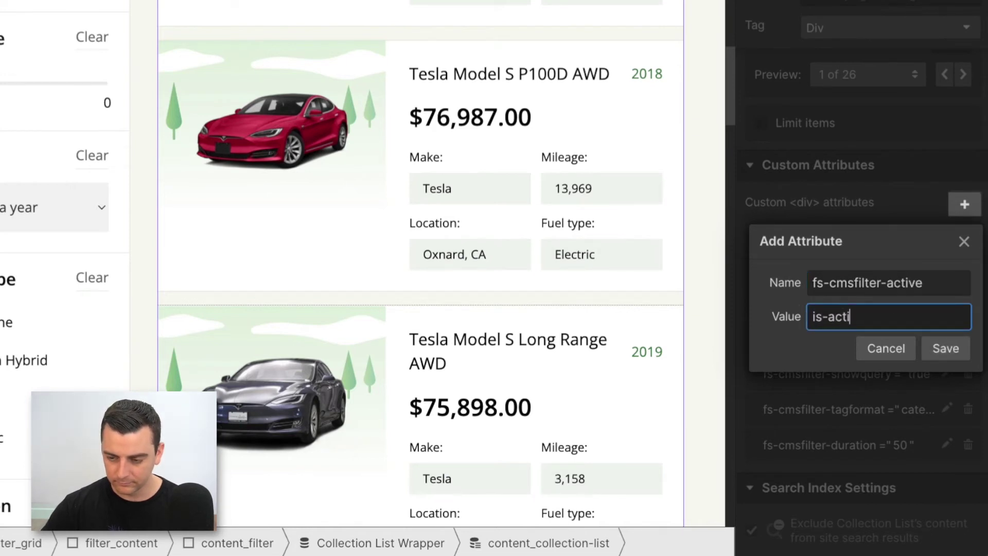
{"action": "type", "text": "ve-filter"}
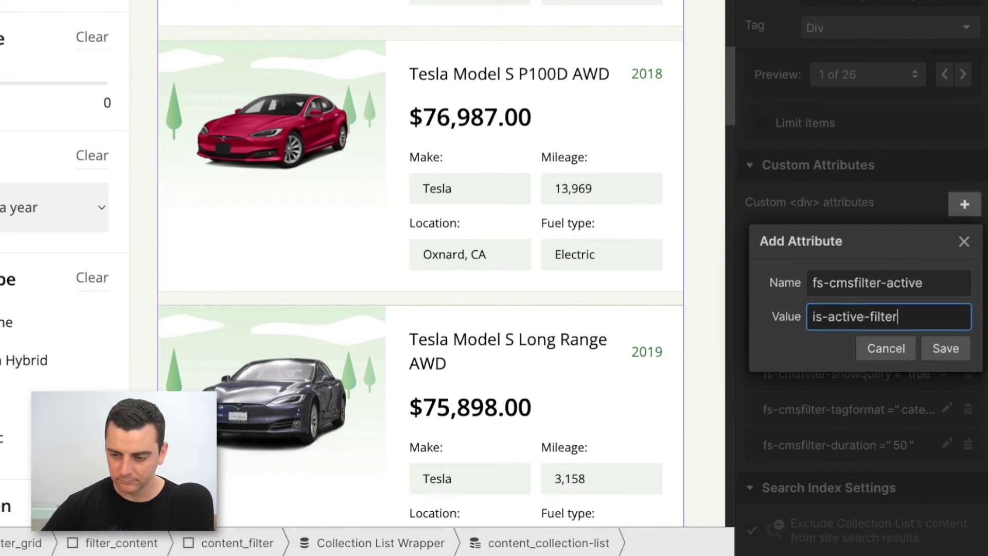
{"action": "left_click", "coordinate": [945, 348]}
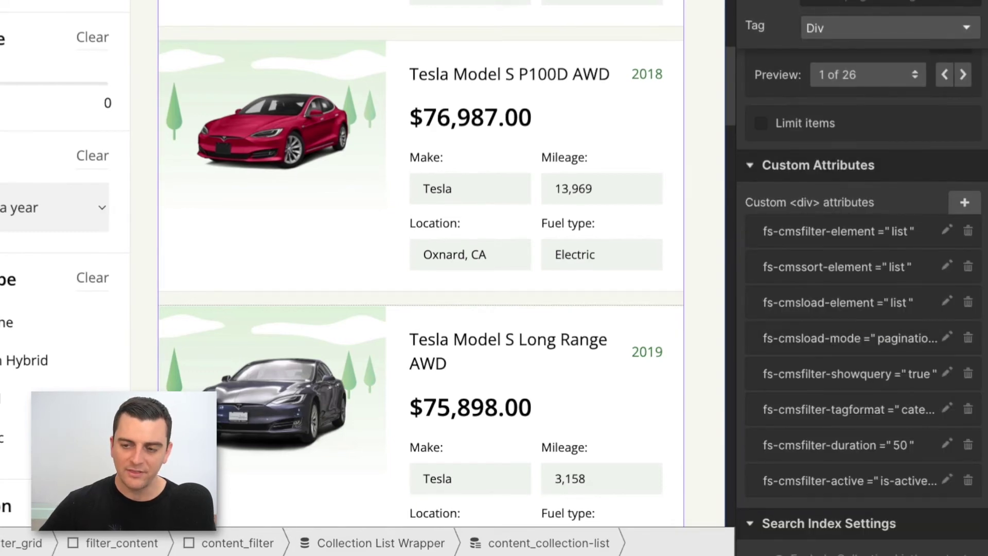
{"action": "key", "text": "super+shift+p"}
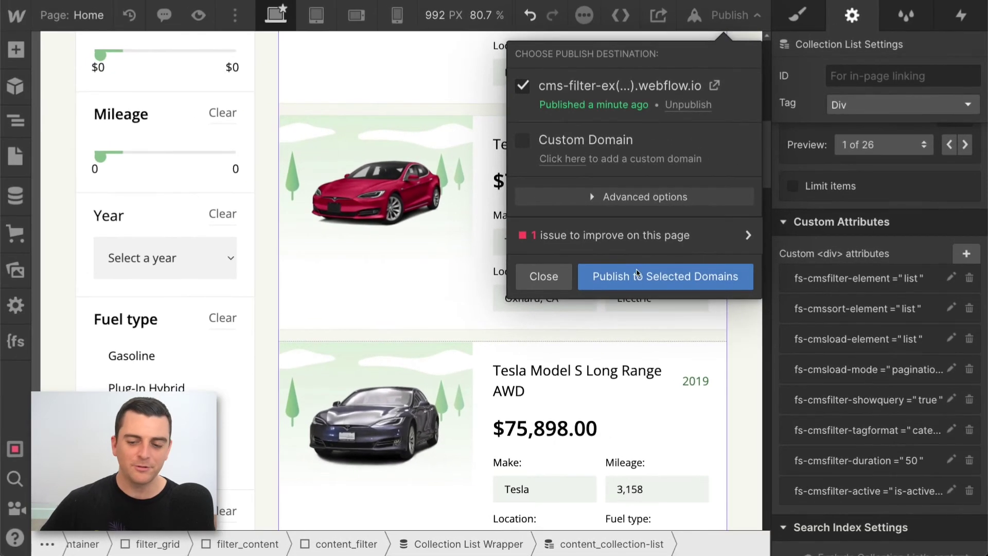
{"action": "left_click", "coordinate": [583, 235]}
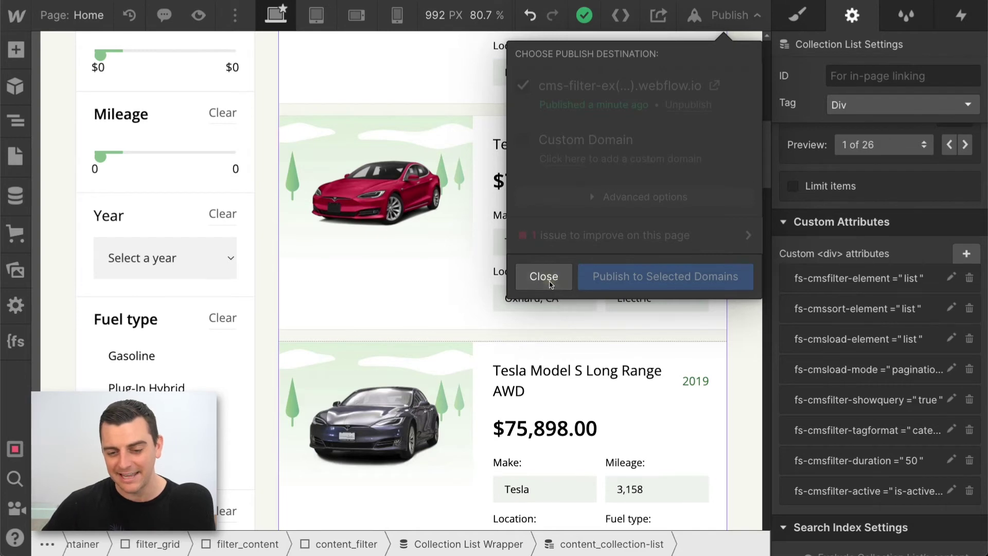
{"action": "left_click", "coordinate": [565, 272]}
Publish the site and view the filters on the published car listing page.
{"action": "scroll", "coordinate": [193, 291], "scroll_direction": "up", "scroll_amount": 12}
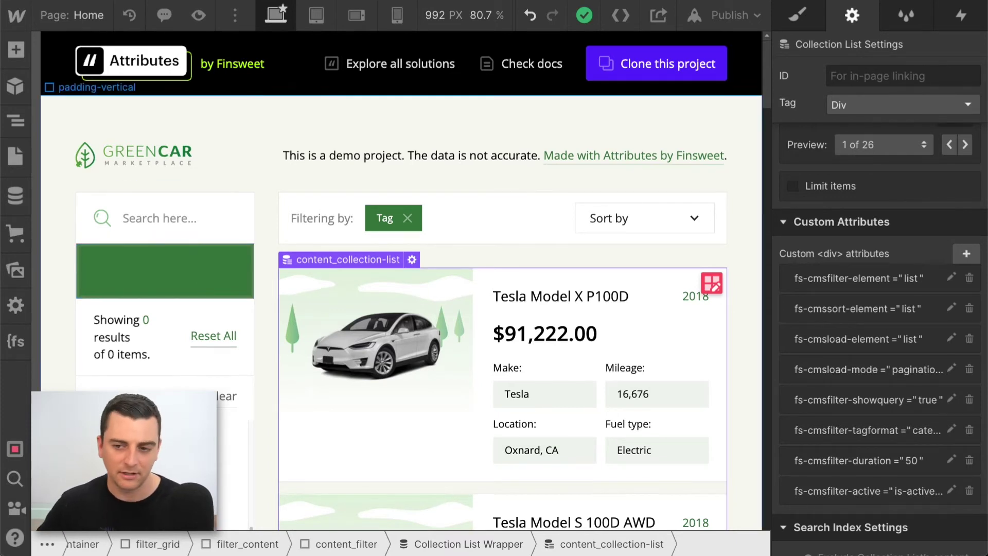
{"action": "left_click", "coordinate": [731, 15]}
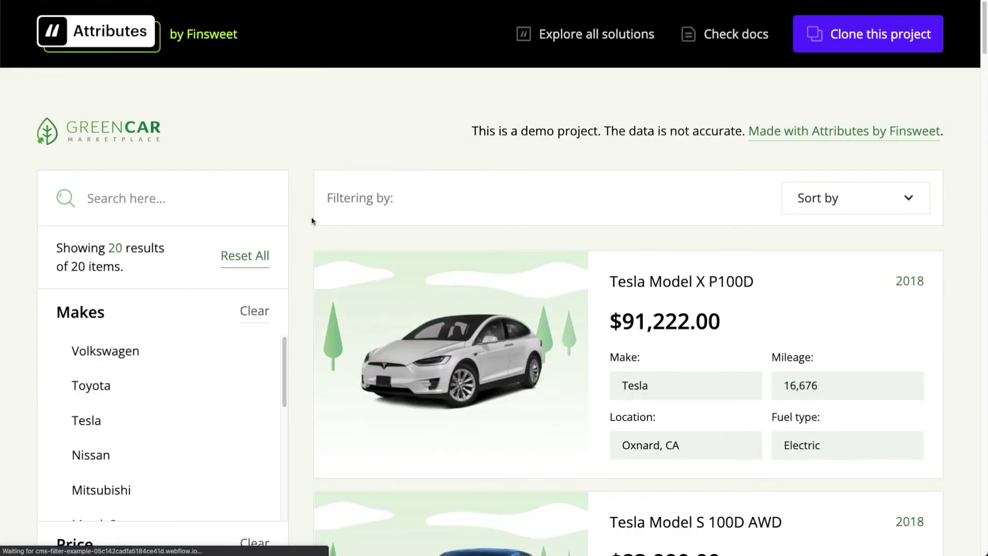
{"action": "scroll", "coordinate": [311, 221], "scroll_direction": "down", "scroll_amount": 2}
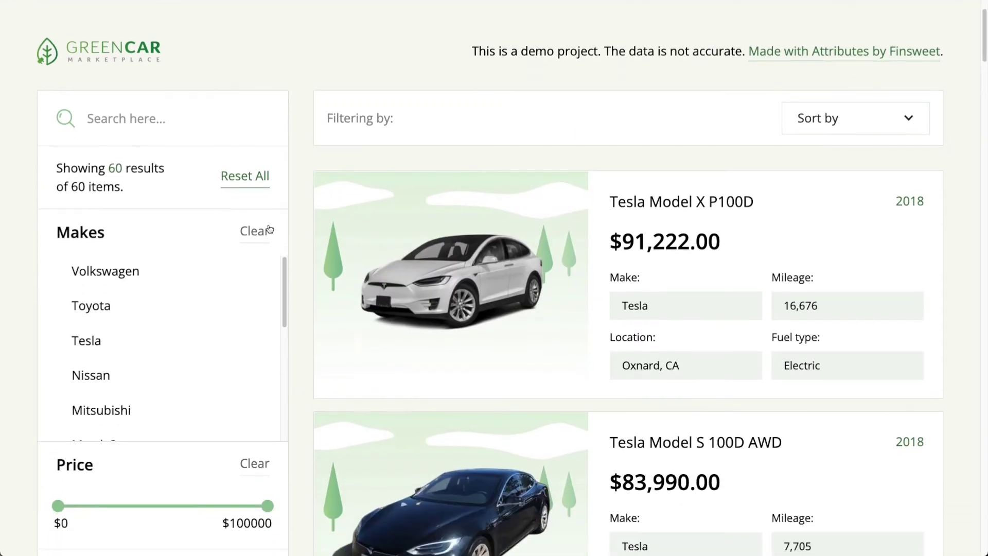
Filter the car listing by makes Volkswagen, Toyota and Tesla and by fuel types Hybrid and Plug-In Hybrid.
{"action": "left_click", "coordinate": [101, 270]}
{"action": "left_click", "coordinate": [89, 315]}
{"action": "left_click", "coordinate": [79, 340]}
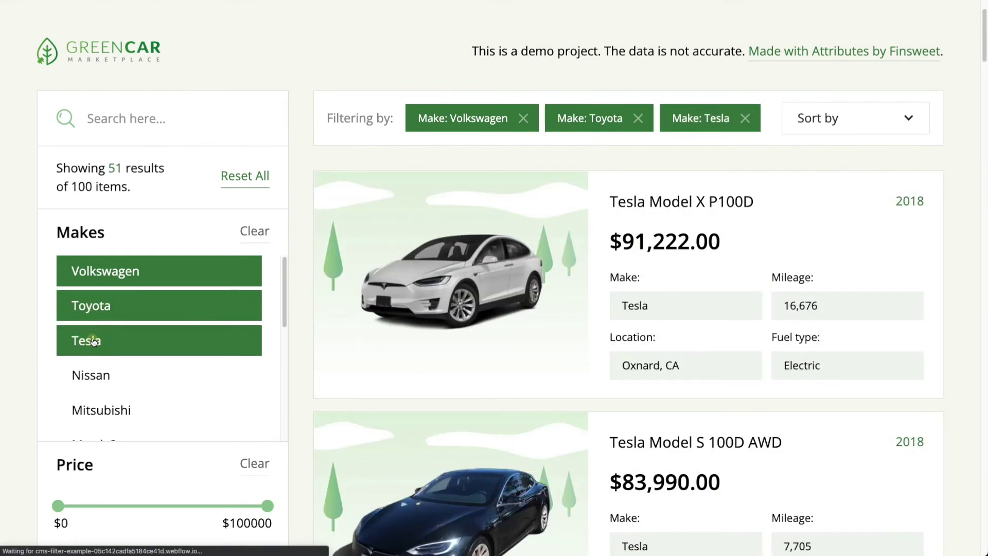
{"action": "scroll", "coordinate": [79, 335], "scroll_direction": "down", "scroll_amount": 10}
{"action": "scroll", "coordinate": [93, 342], "scroll_direction": "down", "scroll_amount": 5}
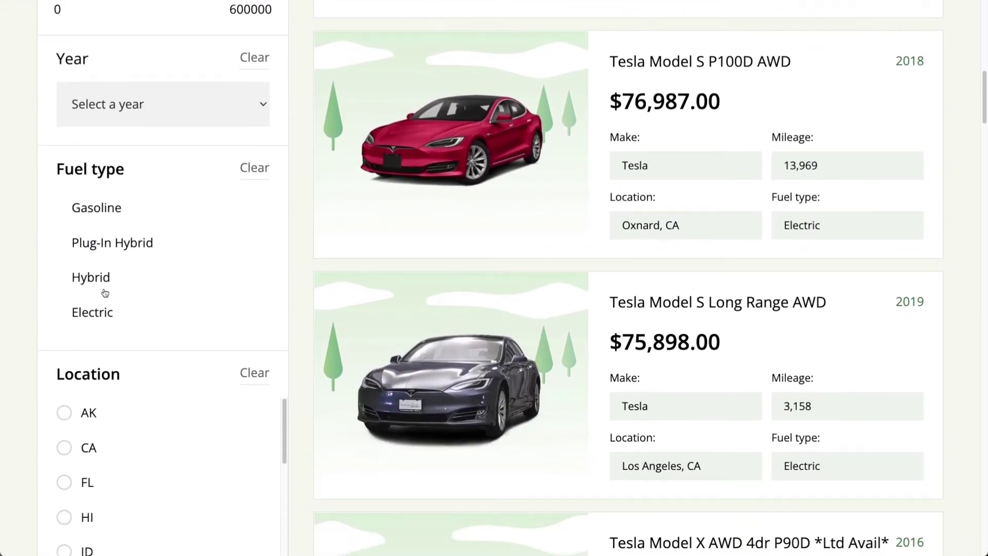
{"action": "left_click", "coordinate": [107, 280]}
{"action": "left_click", "coordinate": [117, 246]}
Switch the Location filter among AK, CA, FL and HI, ending on AK, and clear the Location and Fuel type filters.
{"action": "scroll", "coordinate": [117, 247], "scroll_direction": "down", "scroll_amount": 3}
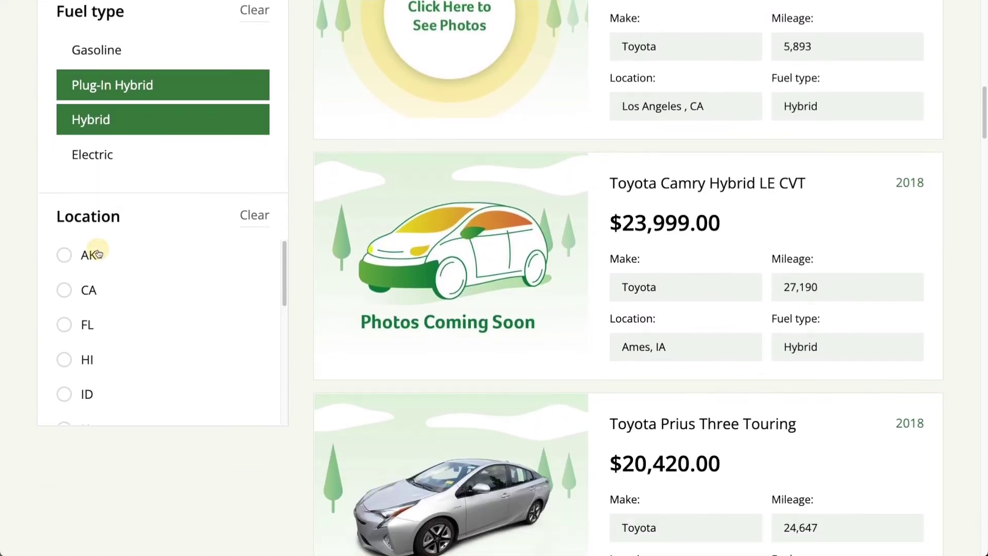
{"action": "left_click", "coordinate": [92, 253]}
{"action": "left_click", "coordinate": [93, 289]}
{"action": "left_click", "coordinate": [97, 323]}
{"action": "left_click", "coordinate": [100, 355]}
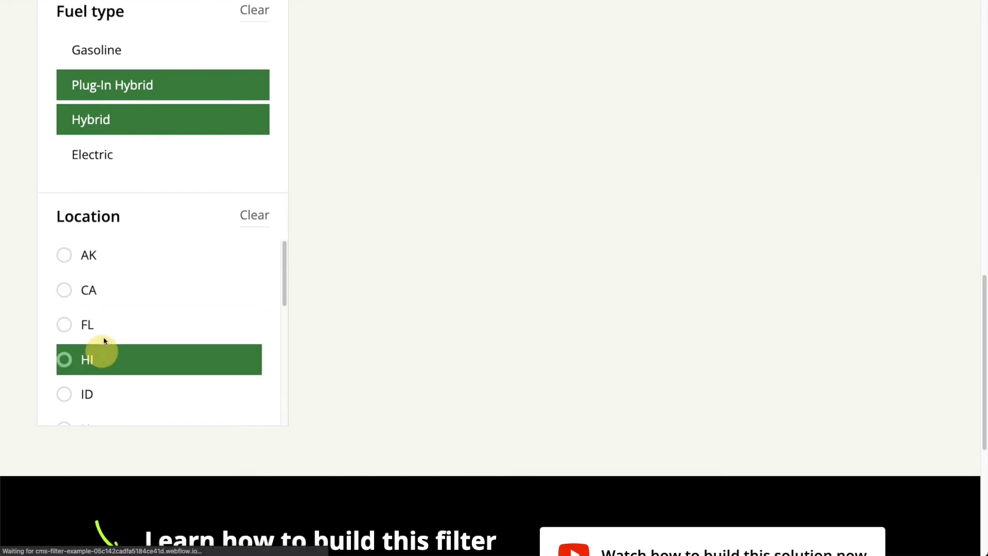
{"action": "left_click", "coordinate": [128, 278]}
{"action": "left_click", "coordinate": [131, 260]}
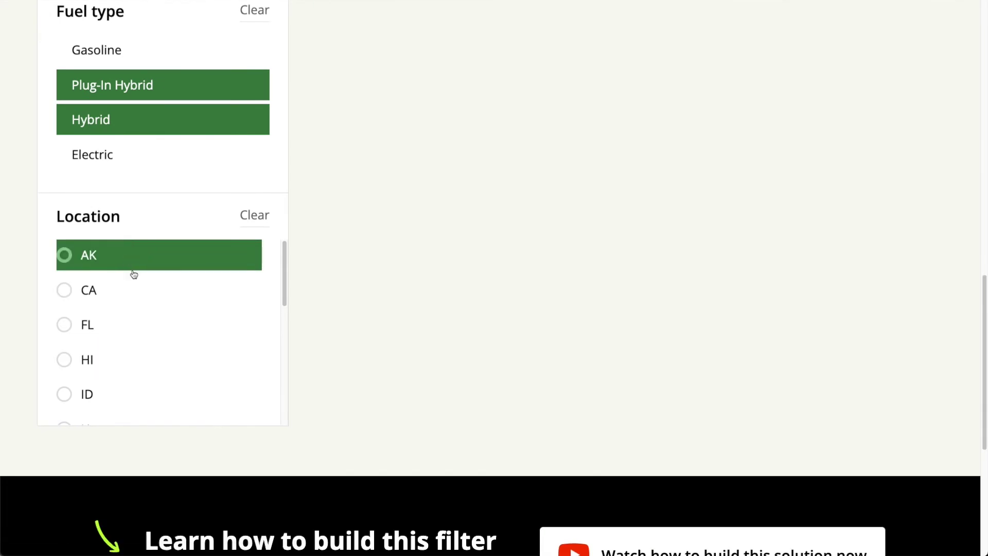
{"action": "left_click", "coordinate": [256, 216]}
{"action": "left_click", "coordinate": [254, 10]}
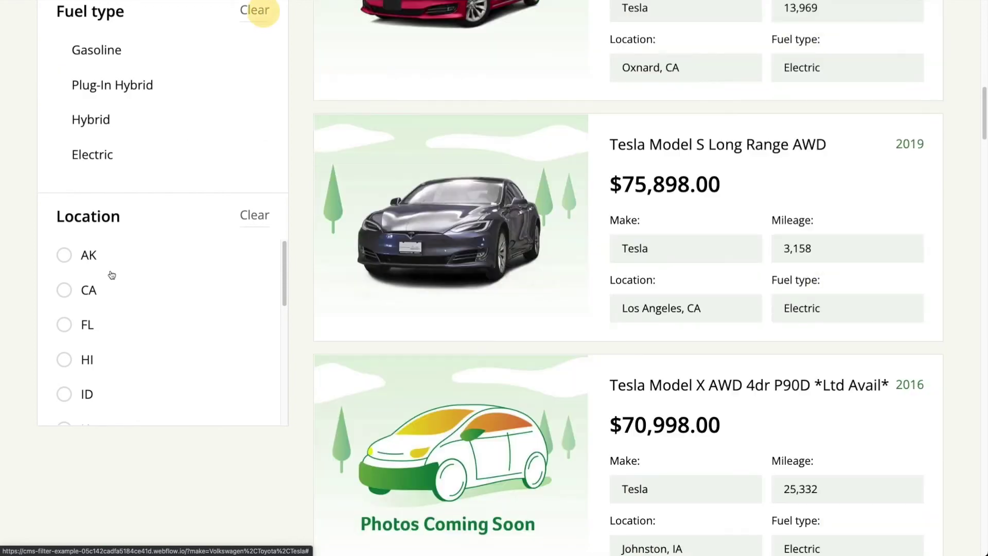
Choose CA and HI in the Location filter to check their active styling, and clear the filter again.
{"action": "left_click", "coordinate": [93, 298]}
{"action": "left_click", "coordinate": [96, 357]}
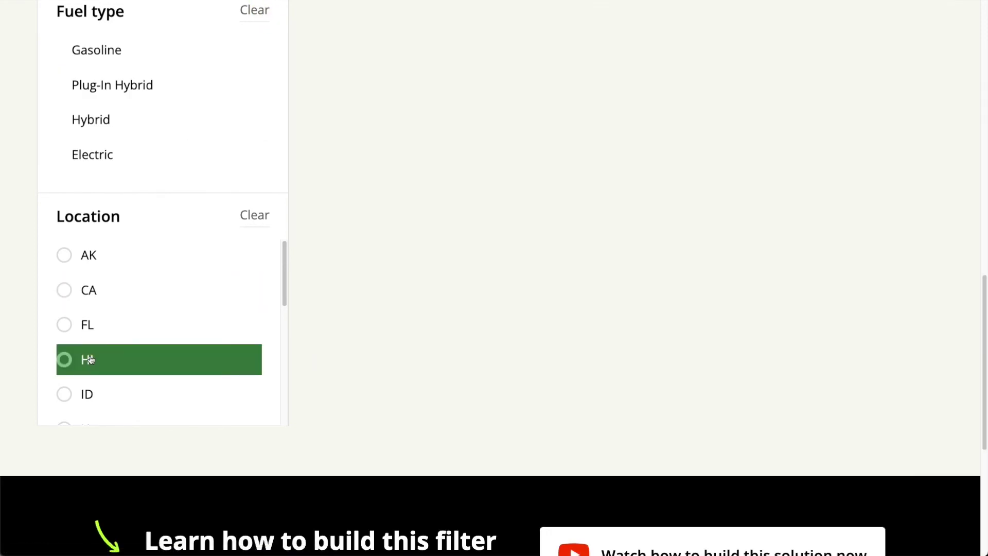
{"action": "left_click", "coordinate": [267, 215]}
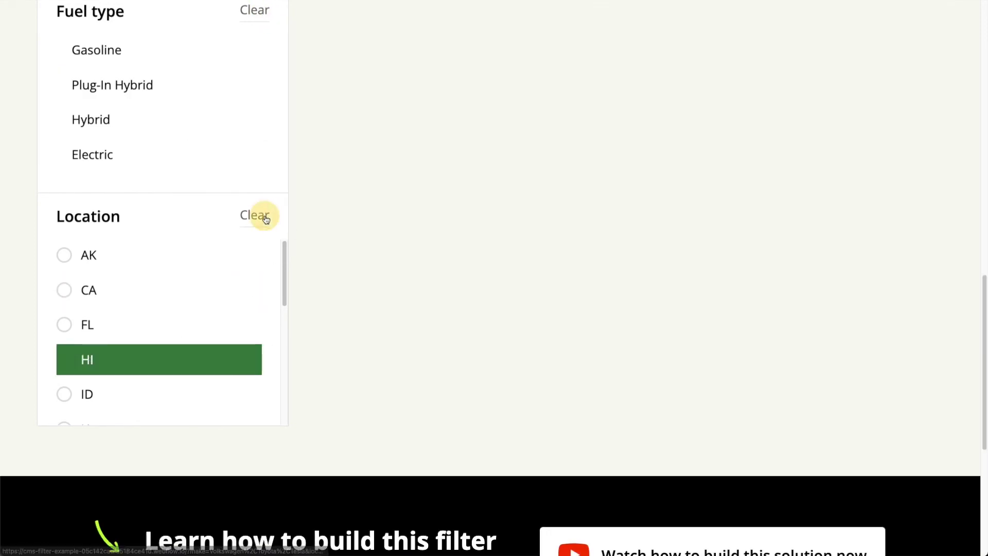
Filter the listing by year 2010 to check the dropdown's active styling, and reset it to Select a year.
{"action": "scroll", "coordinate": [266, 219], "scroll_direction": "up", "scroll_amount": 5}
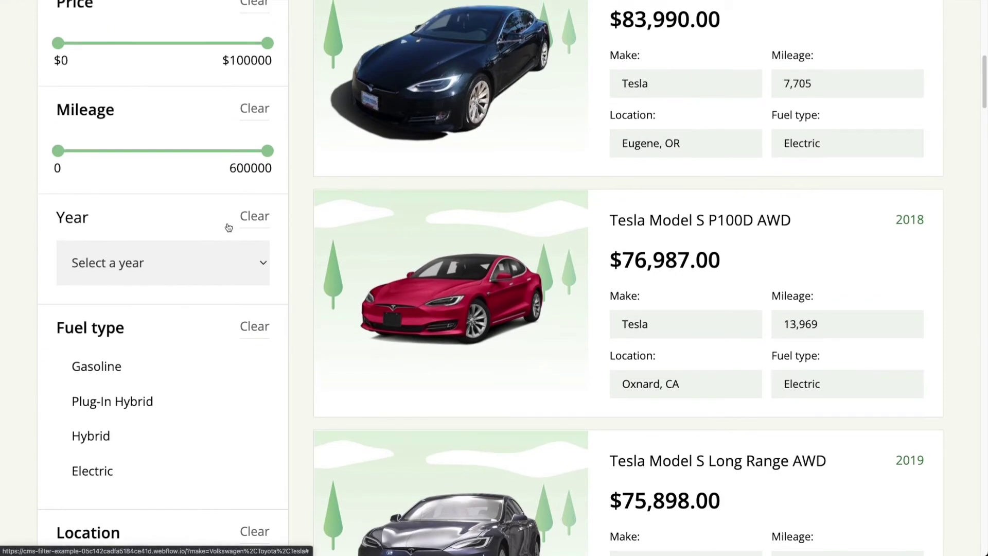
{"action": "left_click", "coordinate": [149, 251]}
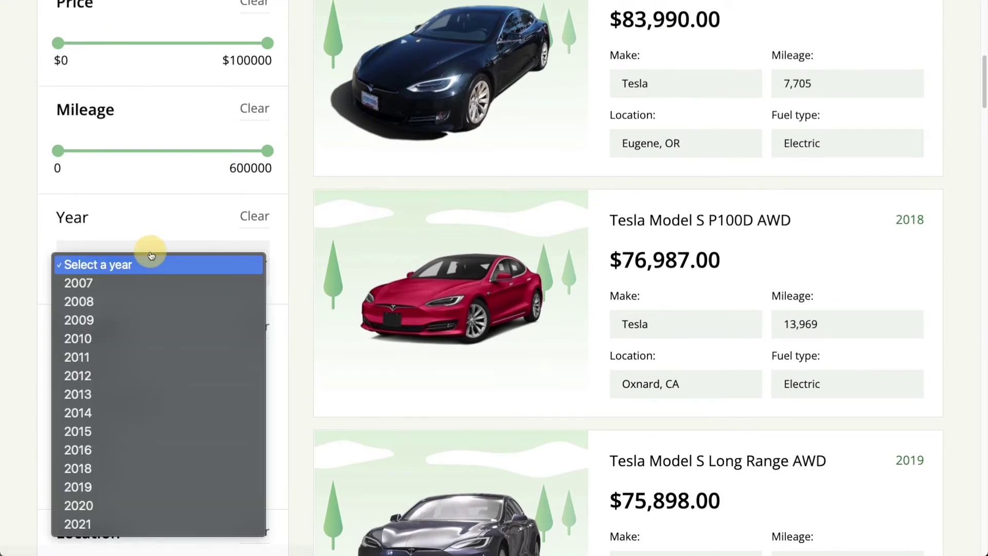
{"action": "left_click", "coordinate": [123, 349]}
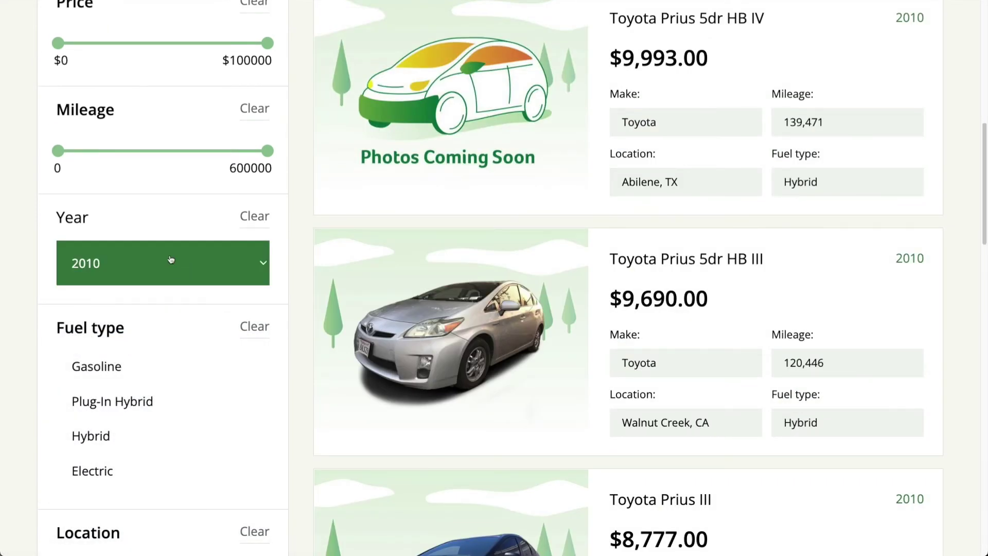
{"action": "left_click", "coordinate": [103, 252]}
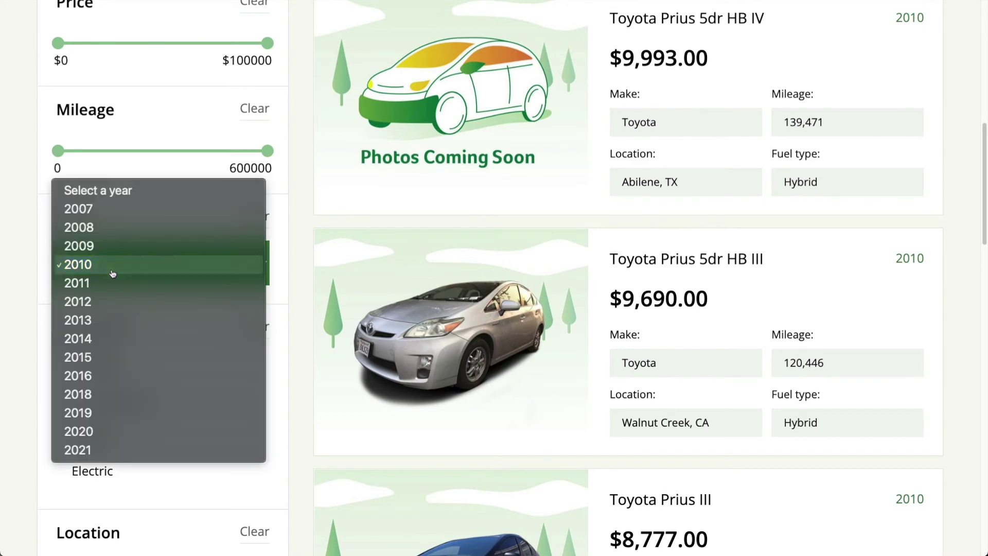
{"action": "left_click", "coordinate": [133, 191]}
Search the listing for "search" and "rfege" to check the search field's active styling, removing the search tag each time.
{"action": "scroll", "coordinate": [81, 310], "scroll_direction": "up", "scroll_amount": 10}
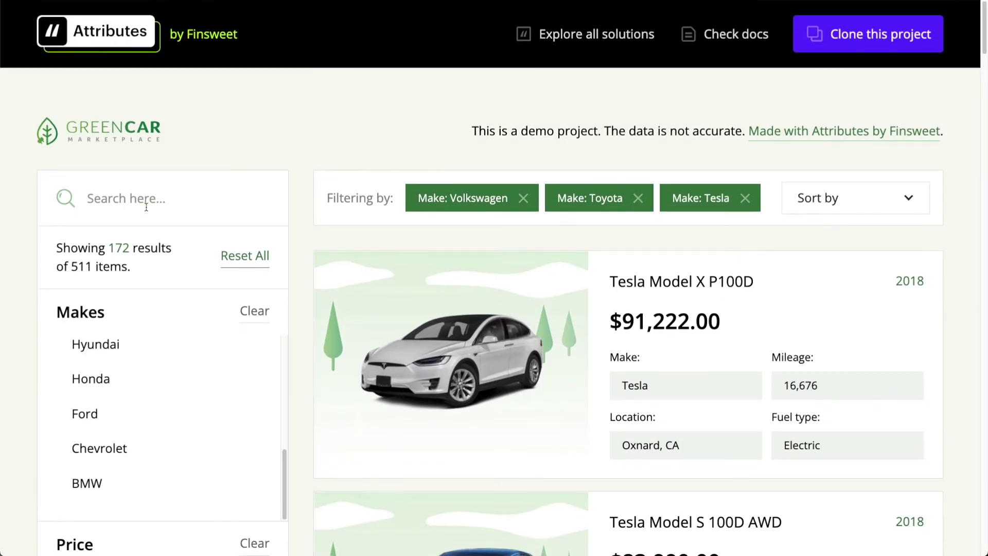
{"action": "left_click", "coordinate": [147, 207]}
{"action": "type", "text": "search"}
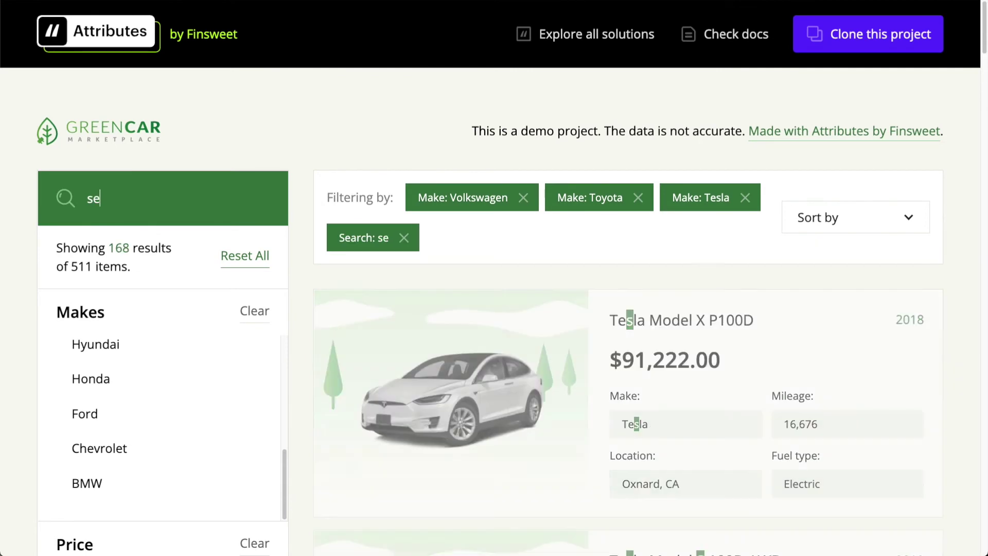
{"action": "left_click", "coordinate": [306, 159]}
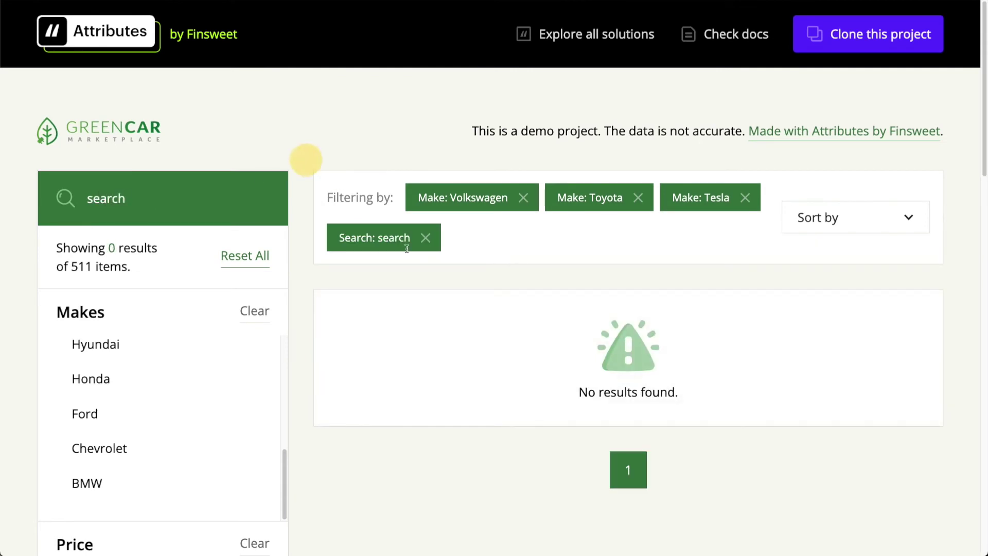
{"action": "left_click", "coordinate": [426, 238]}
{"action": "left_click", "coordinate": [181, 192]}
{"action": "type", "text": "rfege"}
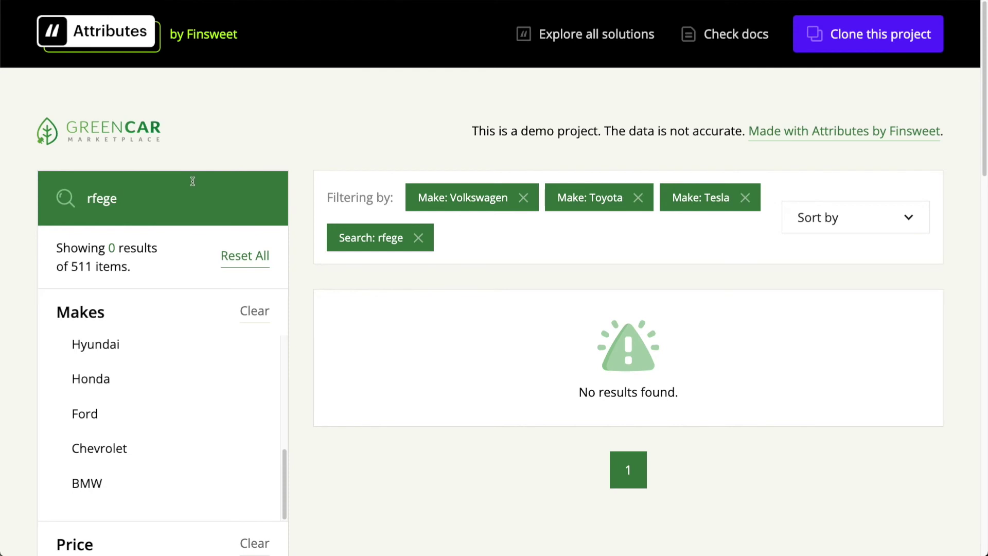
{"action": "left_click", "coordinate": [431, 242]}
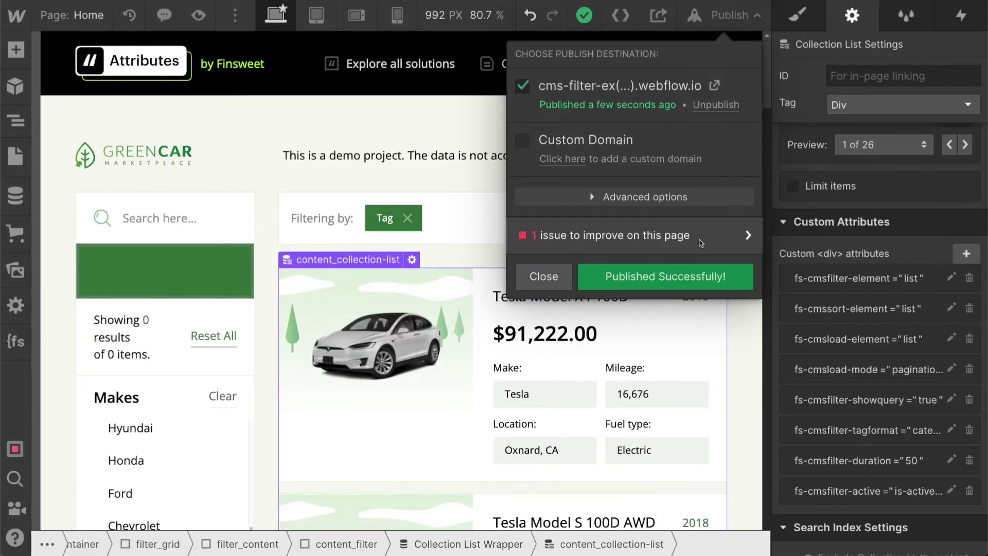
In the Webflow Designer, add the is-active-filter combo class to the filter_search-field element.
{"action": "left_click", "coordinate": [530, 276]}
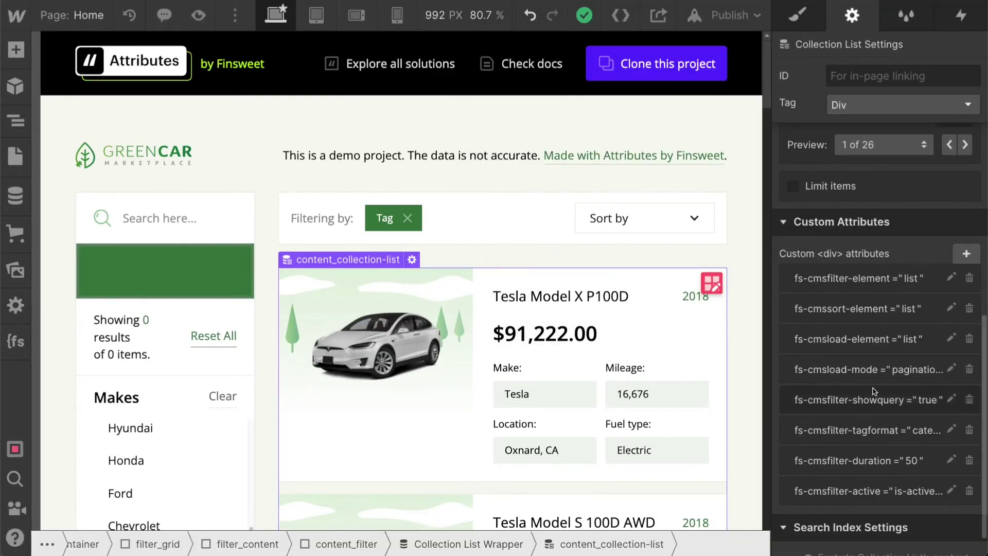
{"action": "left_click", "coordinate": [164, 219]}
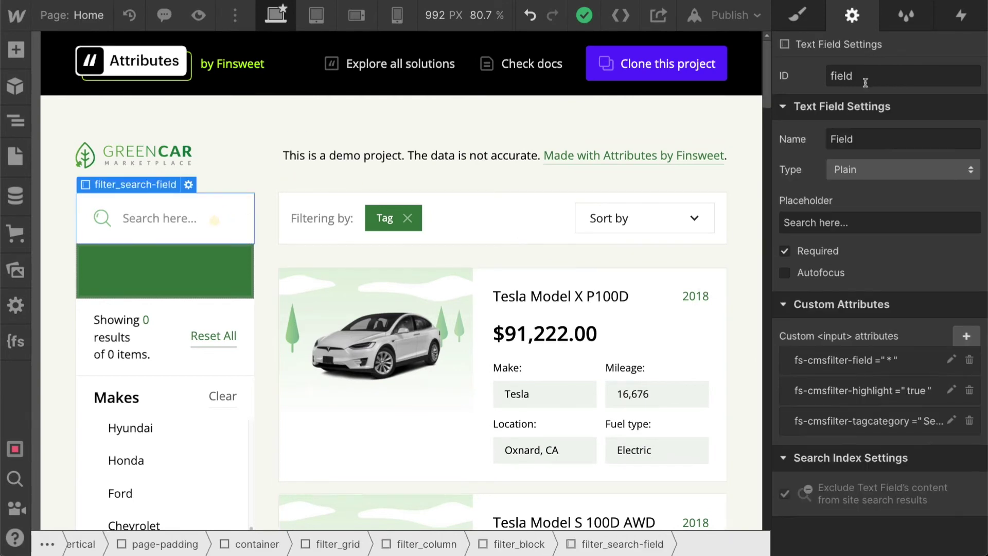
{"action": "left_click", "coordinate": [797, 15]}
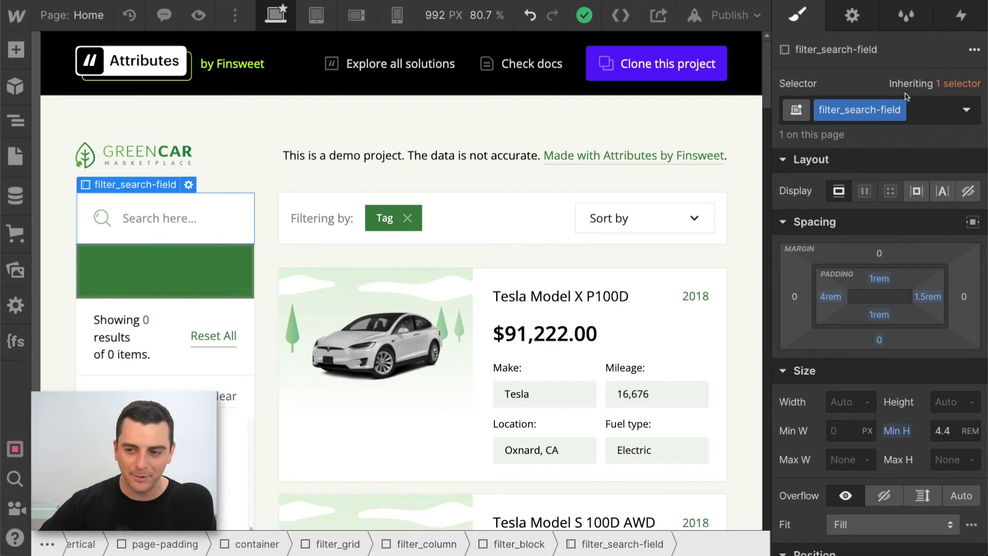
{"action": "left_click", "coordinate": [934, 110]}
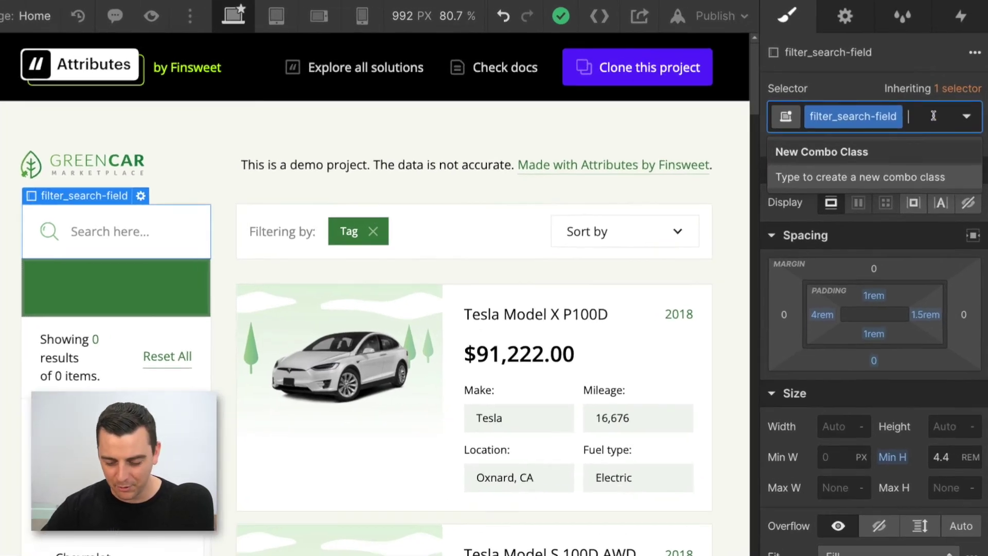
{"action": "type", "text": "is-active"}
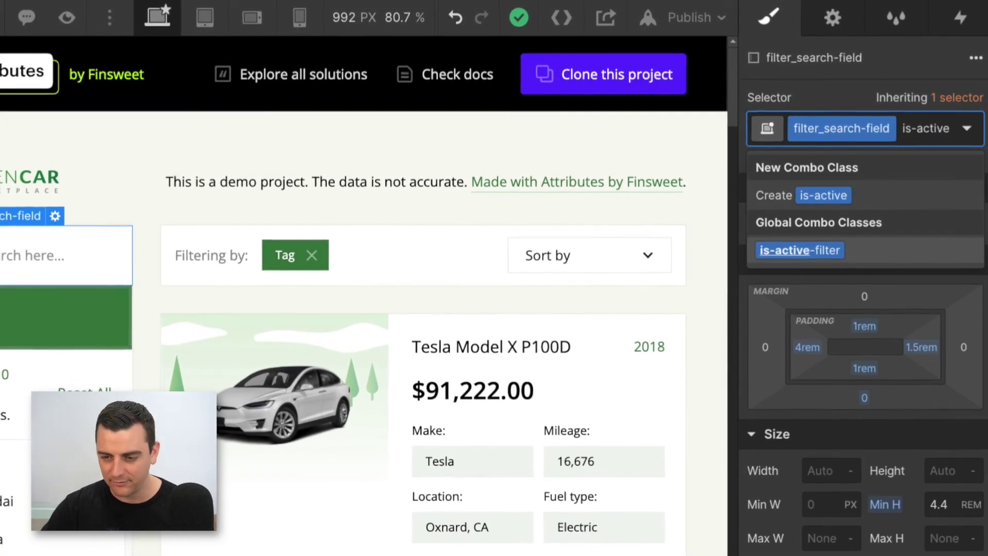
{"action": "key", "text": "Return"}
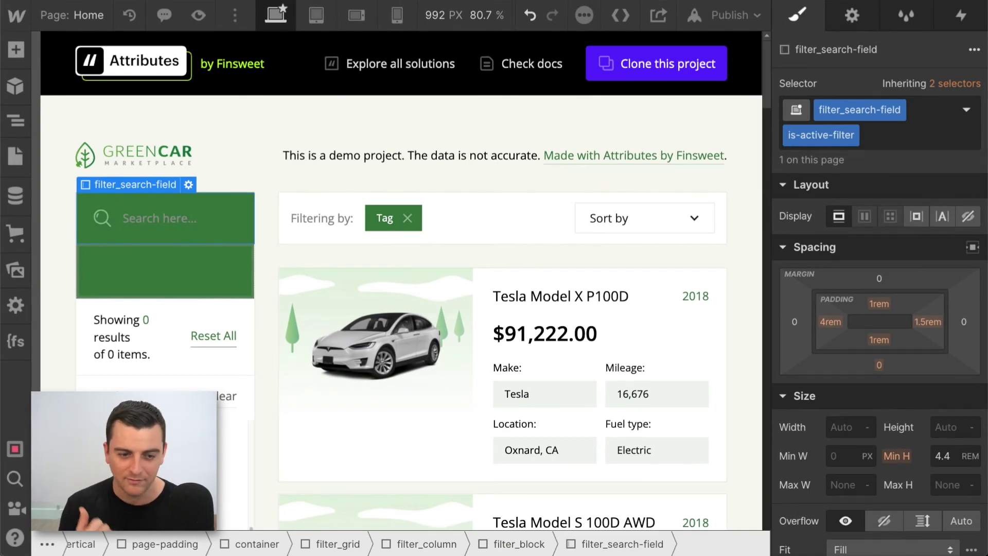
Set the background color of filter_search-field with the is-active-filter combo class to black.
{"action": "scroll", "coordinate": [880, 309], "scroll_direction": "down", "scroll_amount": 10}
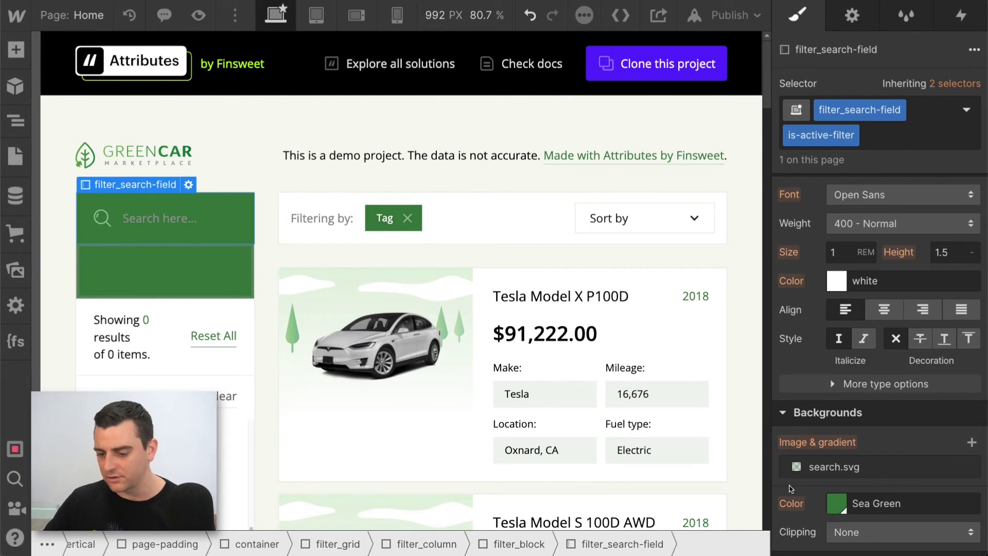
{"action": "left_click", "coordinate": [835, 503]}
{"action": "left_click_drag", "start_coordinate": [823, 281], "coordinate": [779, 348]}
{"action": "left_click", "coordinate": [663, 136]}
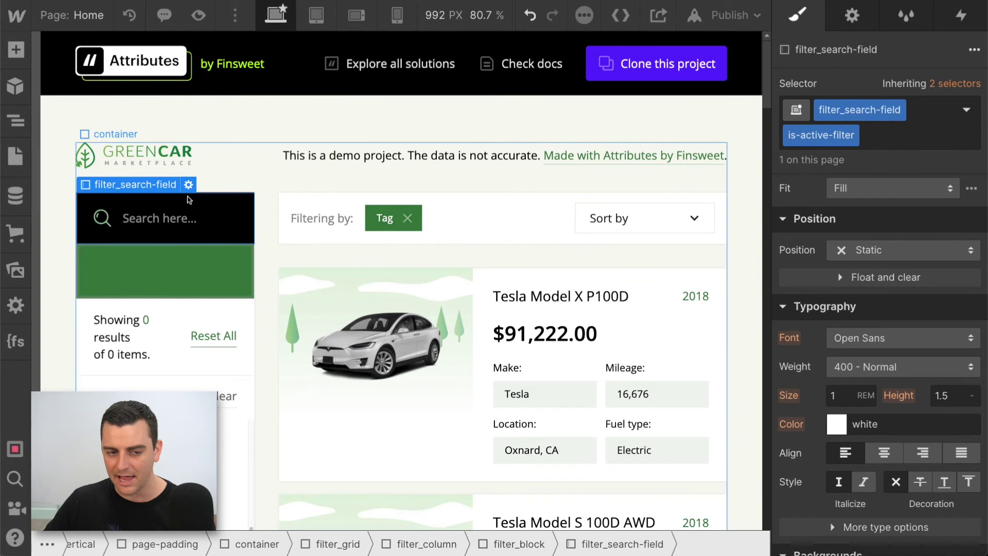
{"action": "left_click", "coordinate": [177, 284]}
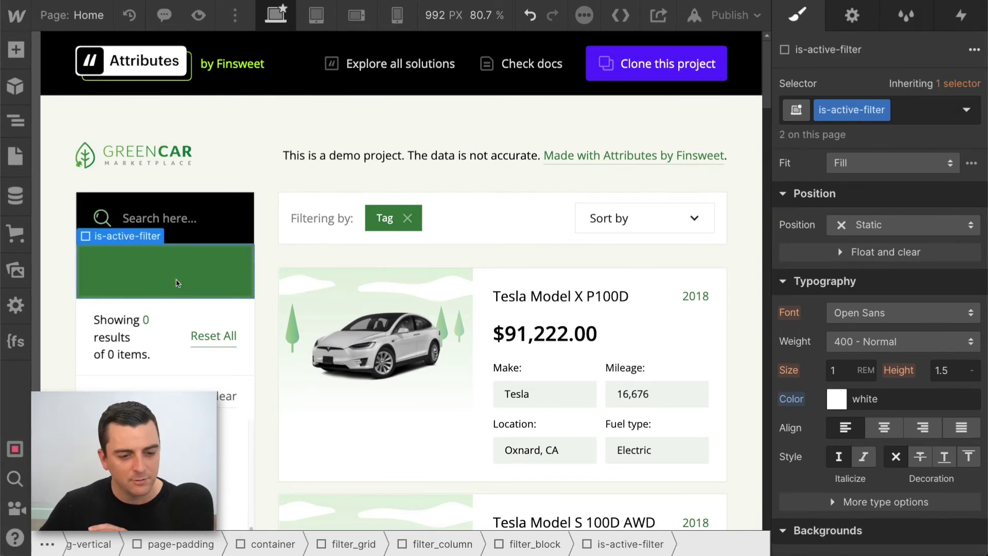
{"action": "left_click", "coordinate": [224, 227]}
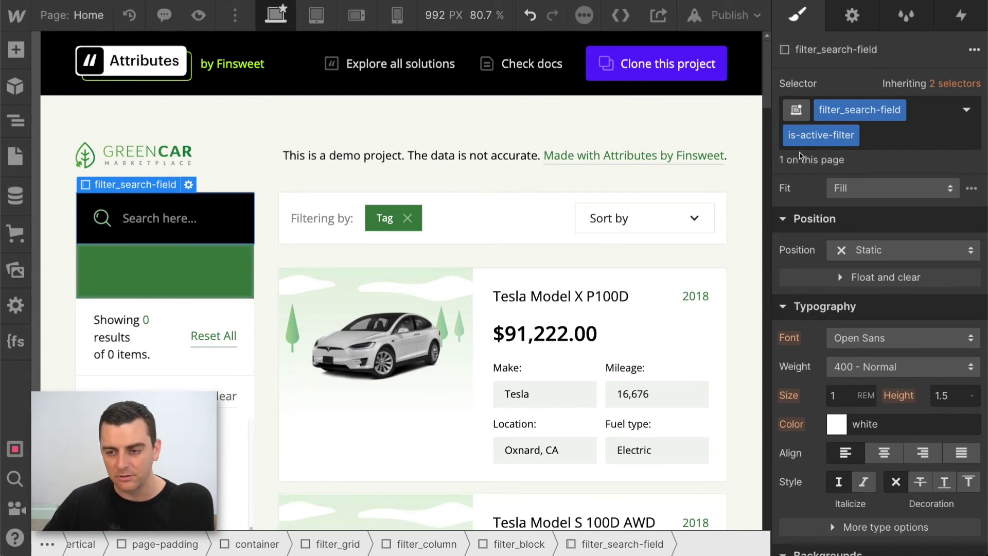
Publish the site with the restyled active search field.
{"action": "left_click", "coordinate": [730, 15]}
{"action": "left_click", "coordinate": [619, 276]}
{"action": "left_click", "coordinate": [567, 276]}
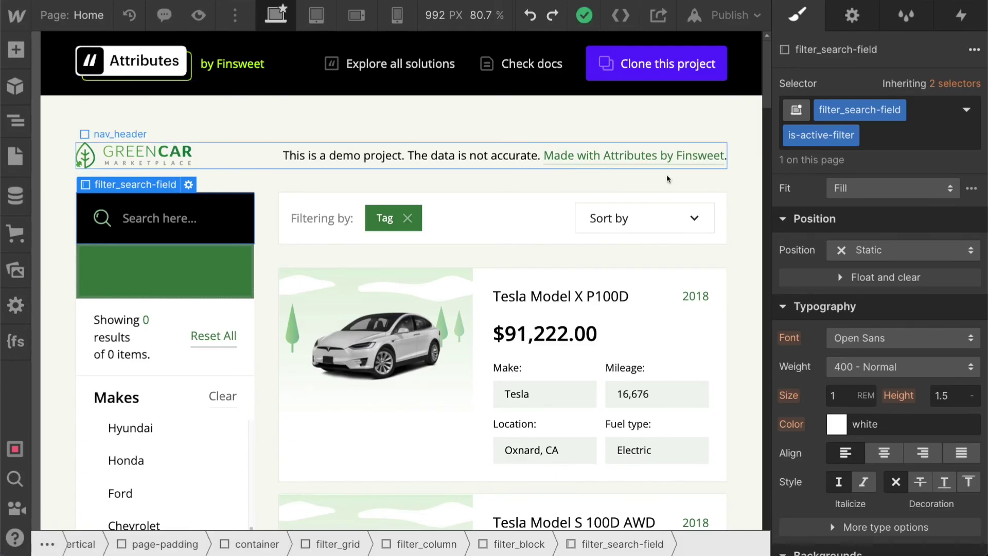
Remove the is-active-filter combo class from the filter_search-field element and republish the site.
{"action": "left_click", "coordinate": [916, 139]}
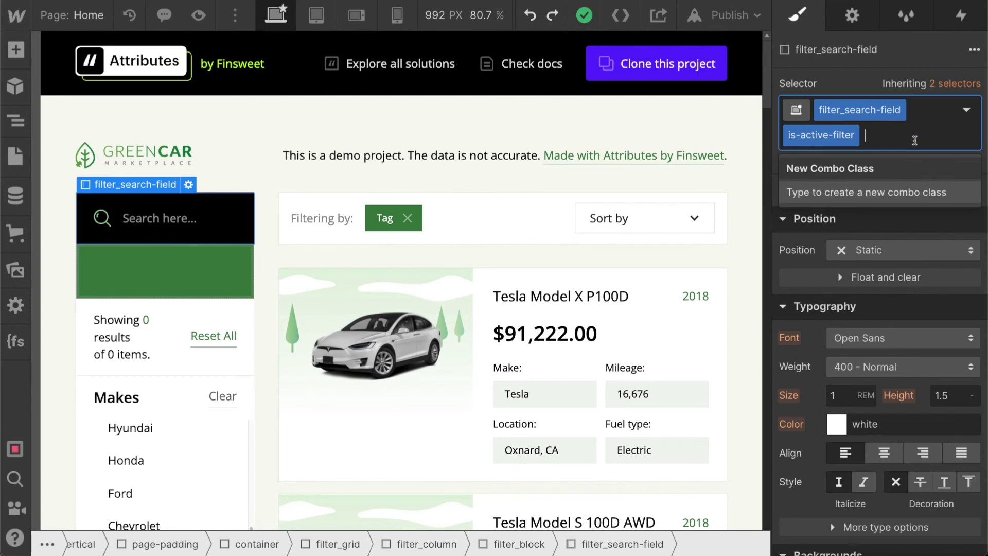
{"action": "key", "text": "BackSpace"}
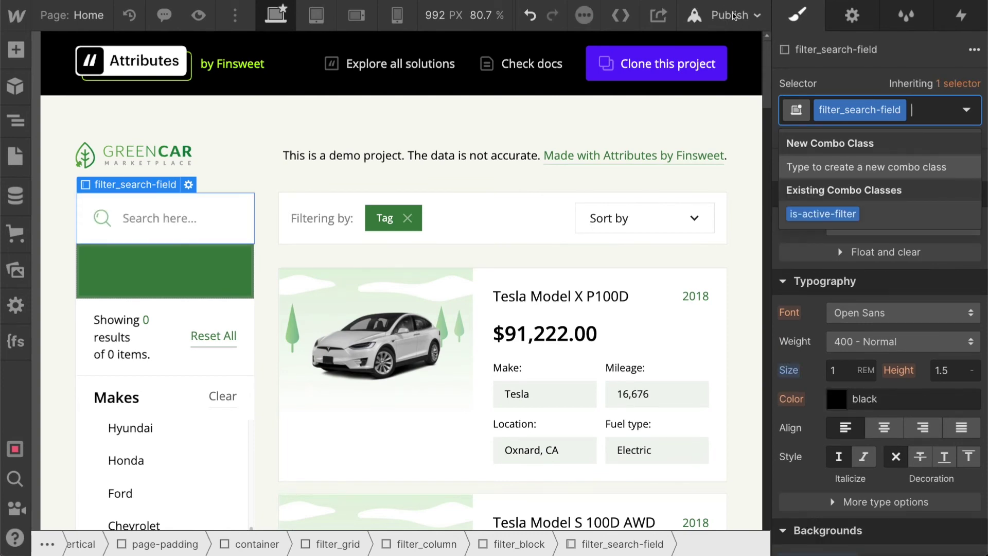
{"action": "left_click", "coordinate": [734, 16]}
{"action": "left_click", "coordinate": [597, 277]}
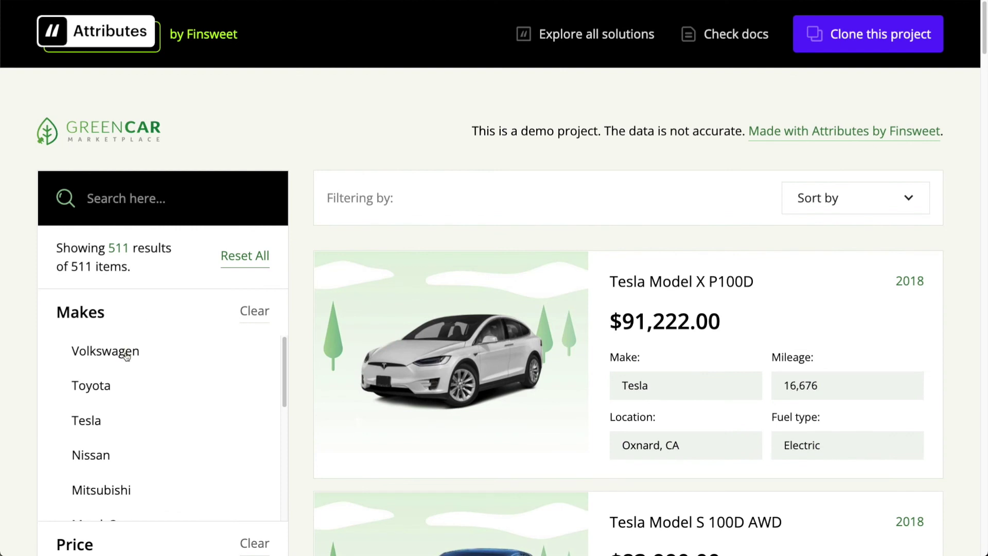
On the published page, select the makes Volkswagen and Toyota and reset all filters.
{"action": "left_click", "coordinate": [126, 356]}
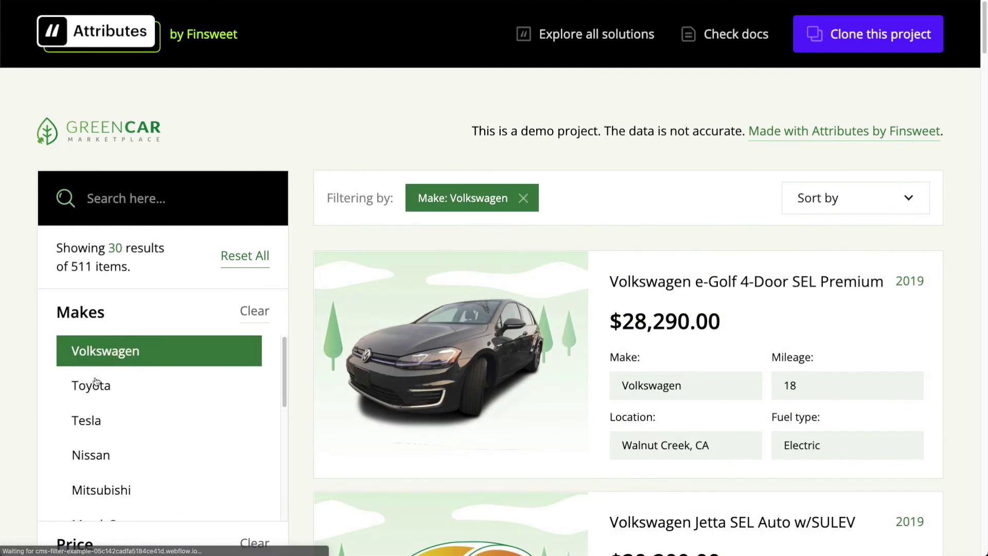
{"action": "left_click", "coordinate": [93, 384]}
{"action": "left_click", "coordinate": [235, 265]}
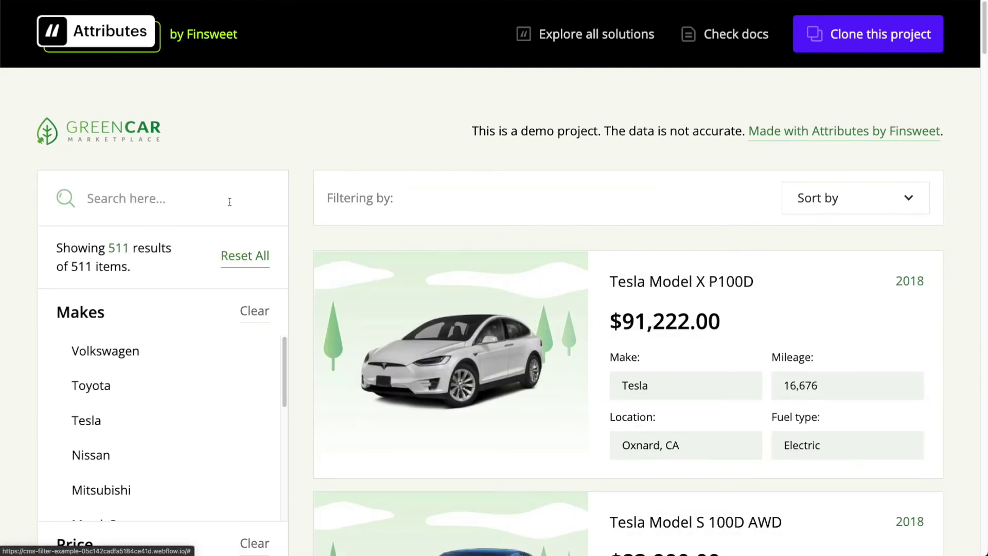
Enter "io;io" in the listing's search field to check its active styling, and clear the text.
{"action": "left_click", "coordinate": [189, 201]}
{"action": "type", "text": "io;io"}
{"action": "left_click_drag", "start_coordinate": [192, 196], "coordinate": [15, 185]}
{"action": "key", "text": "BackSpace"}
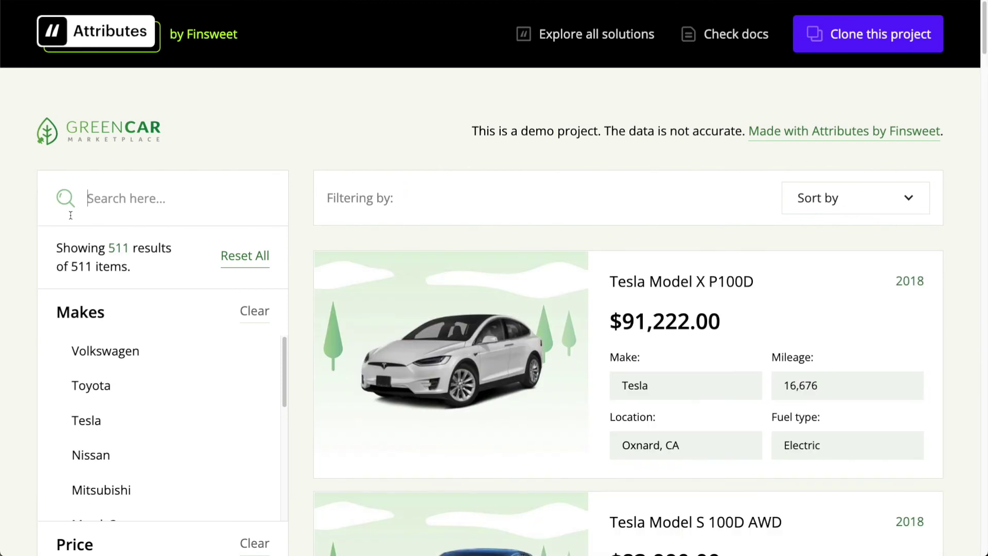
Filter the listing by makes Volkswagen and Toyota and look through the remaining makes.
{"action": "left_click", "coordinate": [128, 359]}
{"action": "left_click", "coordinate": [108, 386]}
{"action": "scroll", "coordinate": [110, 392], "scroll_direction": "down", "scroll_amount": 3}
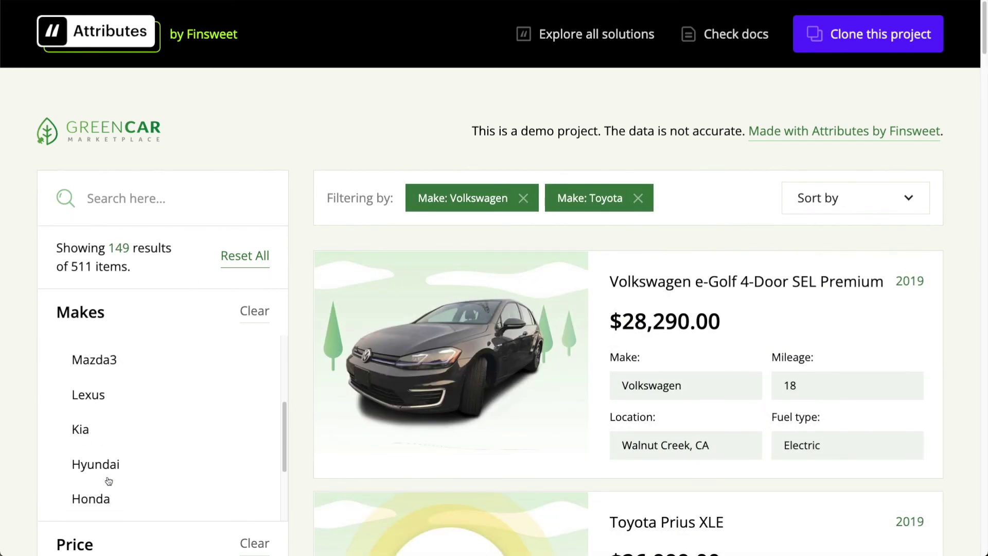
Enter "search" in the listing's search field alongside the Volkswagen and Toyota filters, and remove the search filter tag.
{"action": "scroll", "coordinate": [228, 397], "scroll_direction": "up", "scroll_amount": 3}
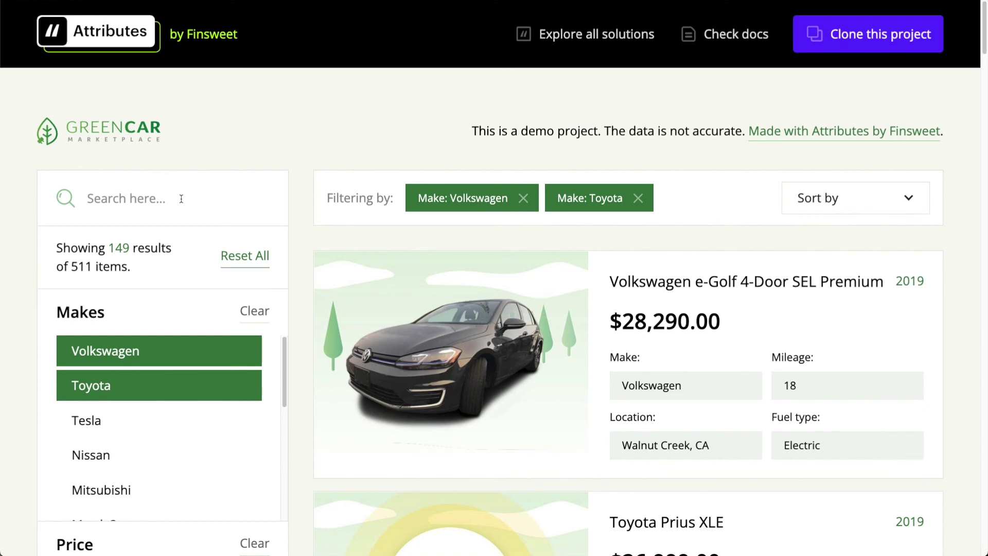
{"action": "type", "text": "search"}
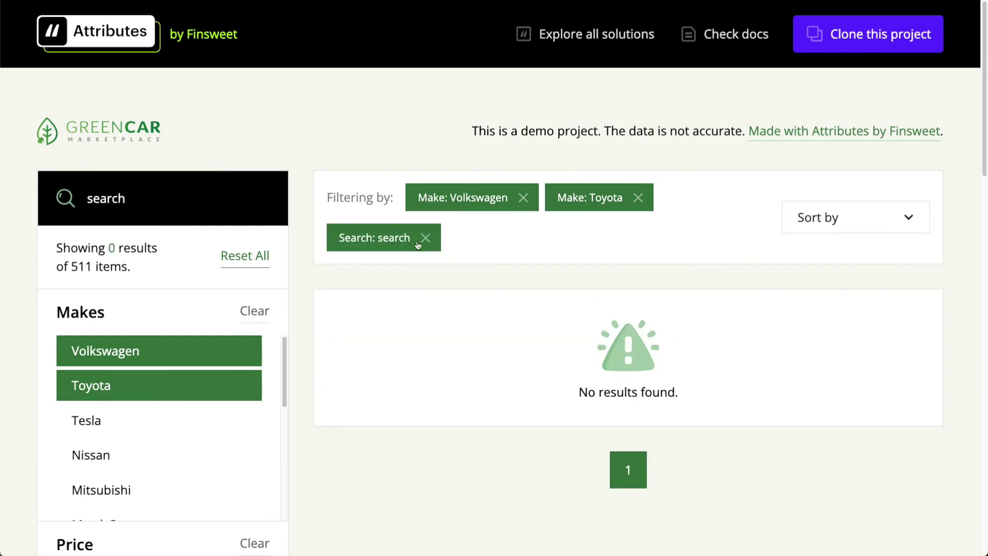
{"action": "left_click", "coordinate": [425, 236]}
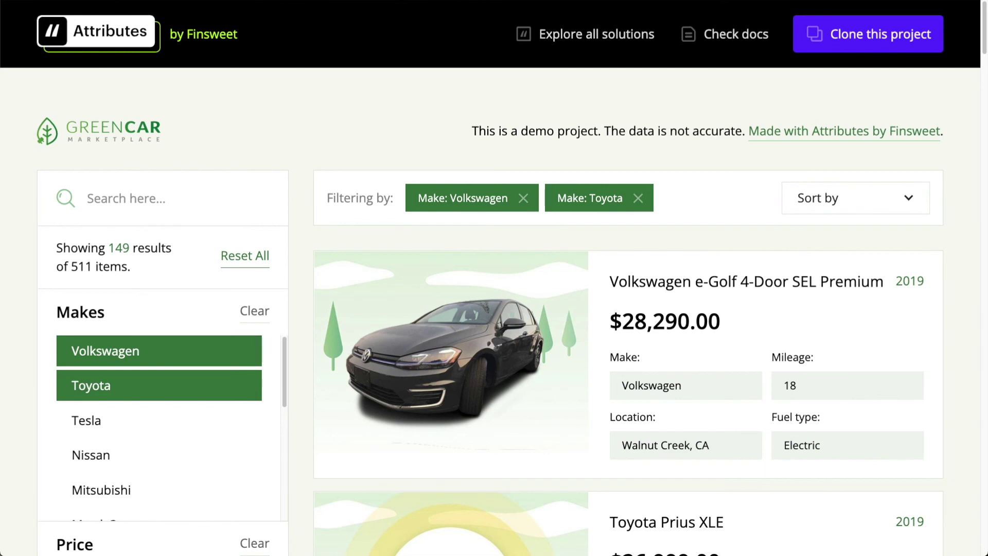
Reload the published page, search the listing for "htjmth" and select the make Volkswagen to test the active styling.
{"action": "left_click", "coordinate": [498, 1]}
{"action": "left_click", "coordinate": [499, 18]}
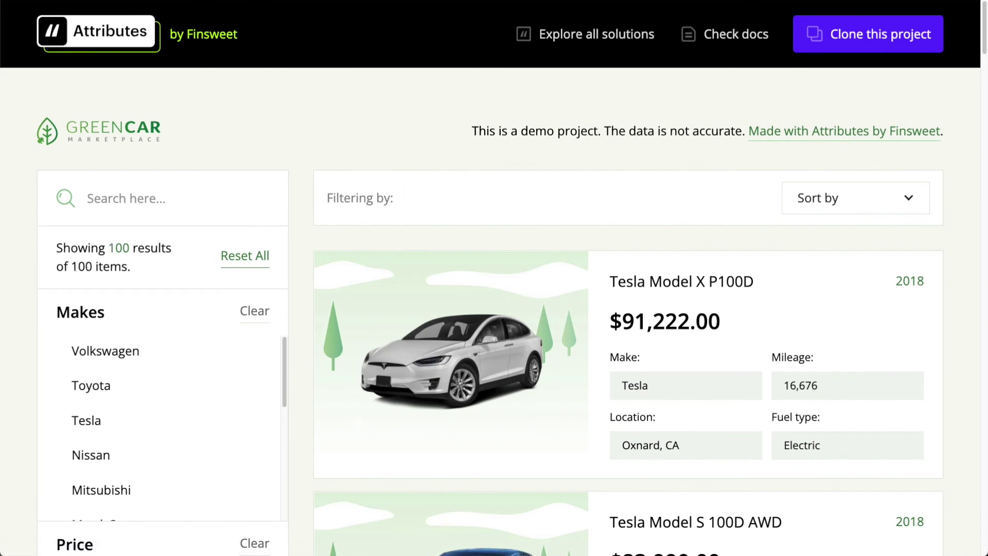
{"action": "left_click", "coordinate": [112, 180]}
{"action": "type", "text": "htjmth"}
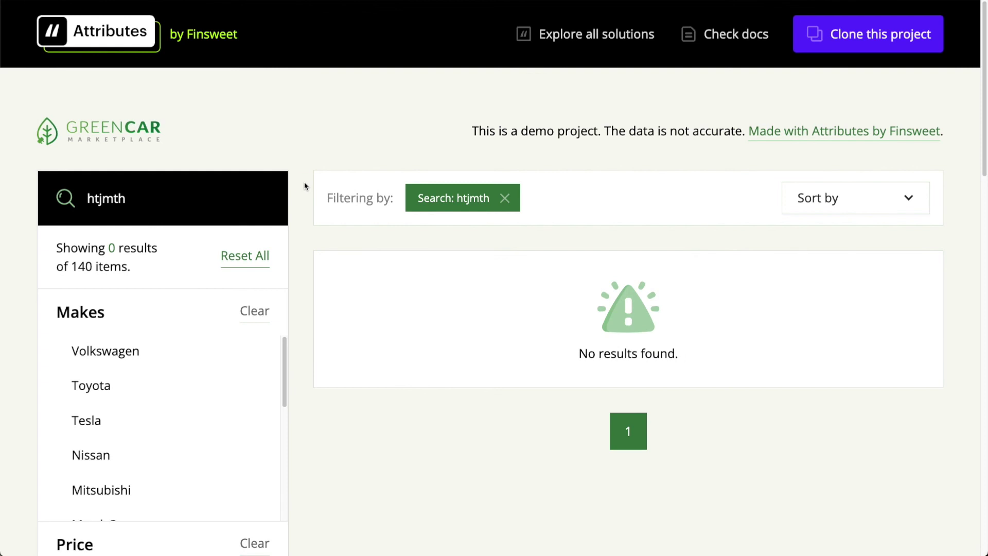
{"action": "scroll", "coordinate": [153, 199], "scroll_direction": "down", "scroll_amount": 2}
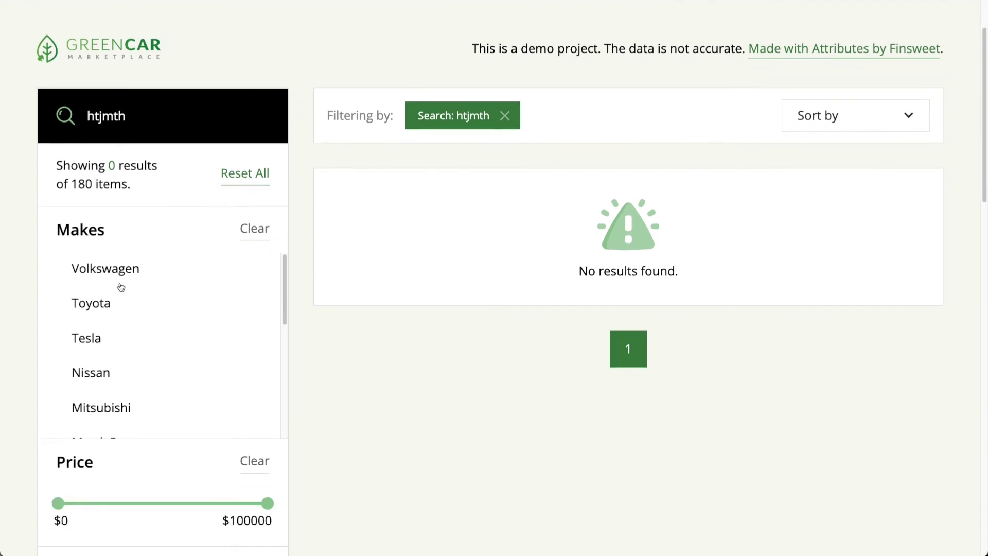
{"action": "left_click", "coordinate": [118, 270]}
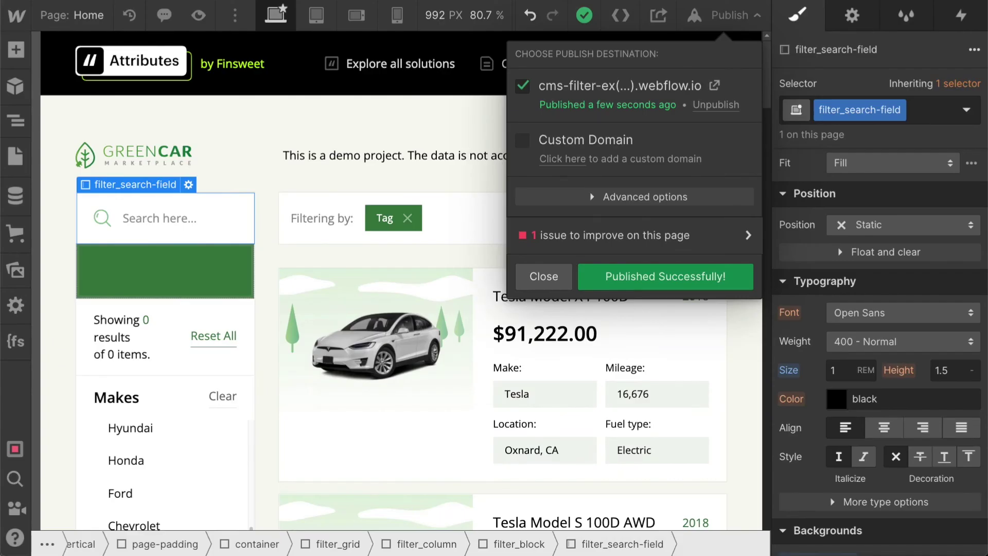
Close the publish options in Webflow, and go back to the CMS Filter script section of the Finsweet Attributes documentation.
{"action": "left_click", "coordinate": [547, 276]}
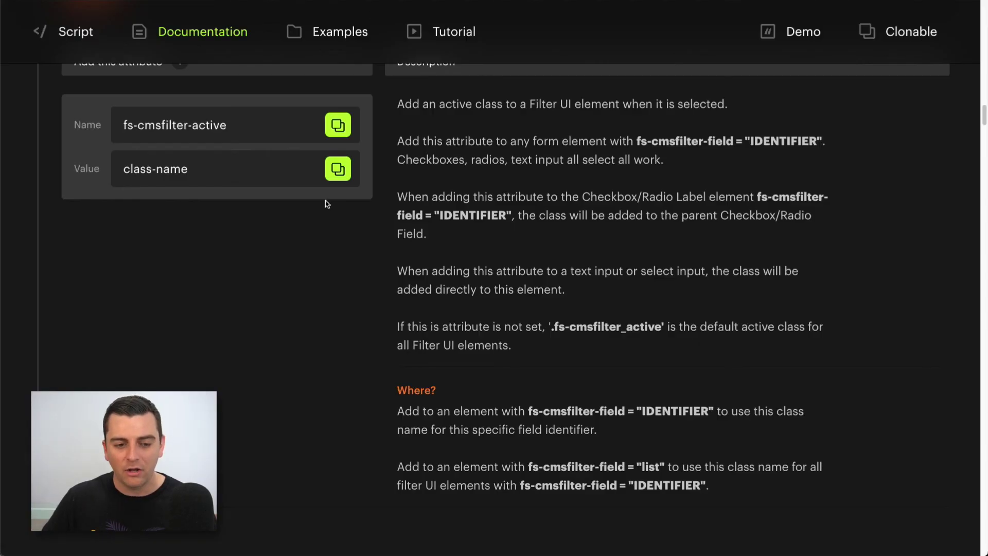
{"action": "scroll", "coordinate": [326, 205], "scroll_direction": "up", "scroll_amount": 2}
{"action": "scroll", "coordinate": [301, 154], "scroll_direction": "up", "scroll_amount": 20}
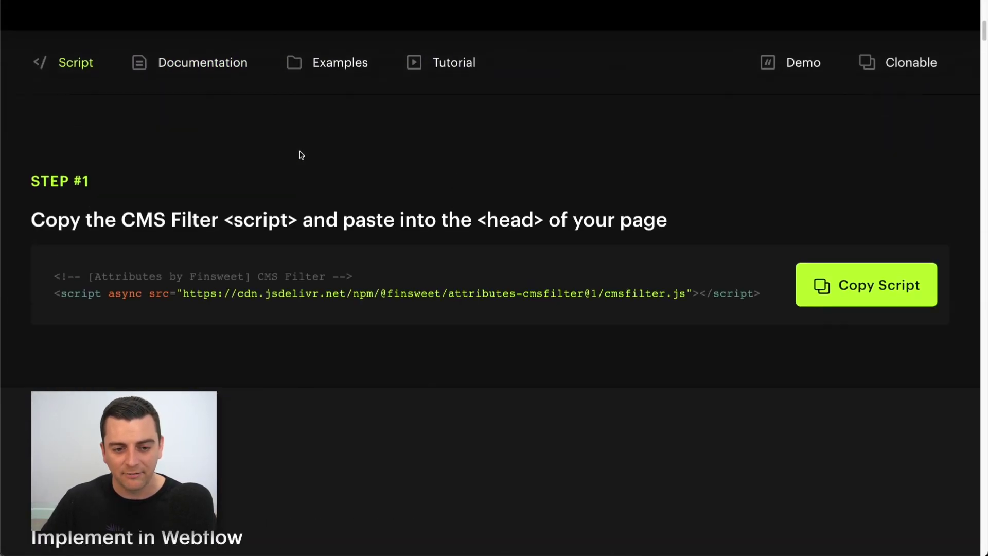